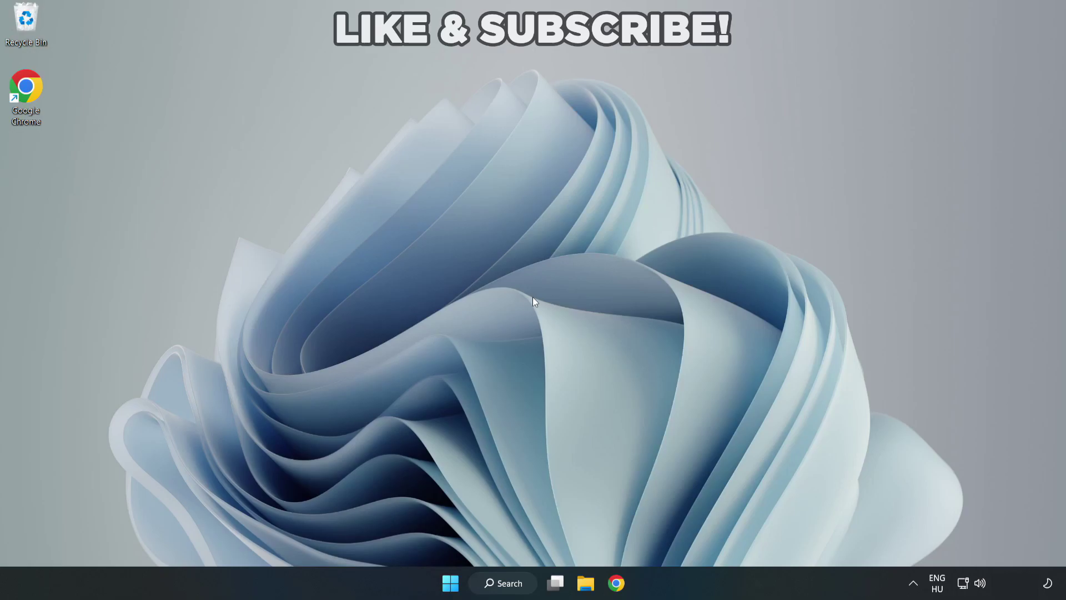
- Search Windows for 'device manager' and open Device Manager from the results
{"action": "left_click", "coordinate": [506, 585]}
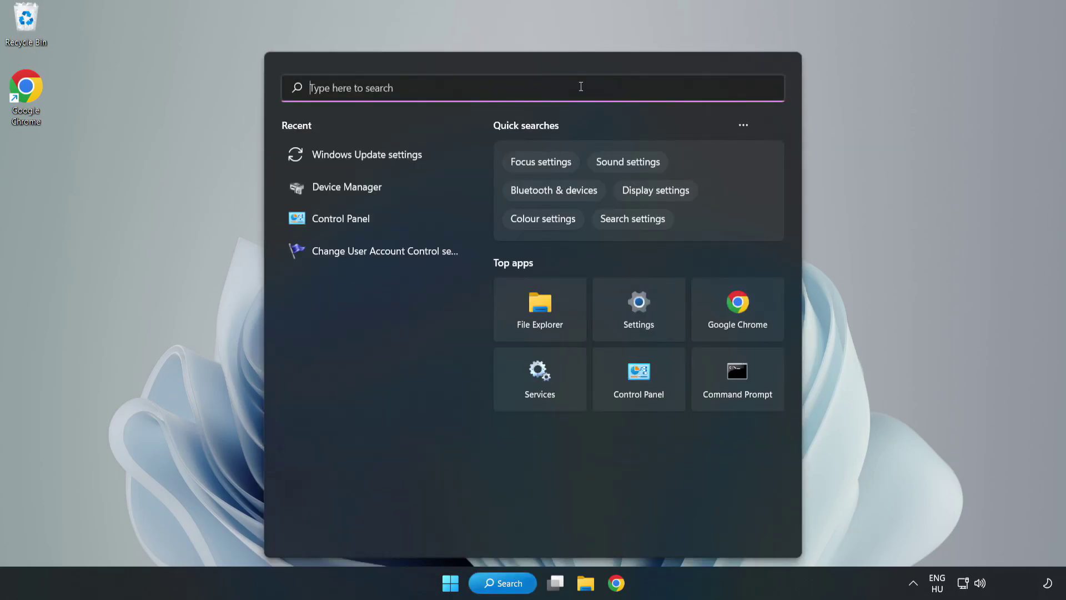
{"action": "type", "text": "device"}
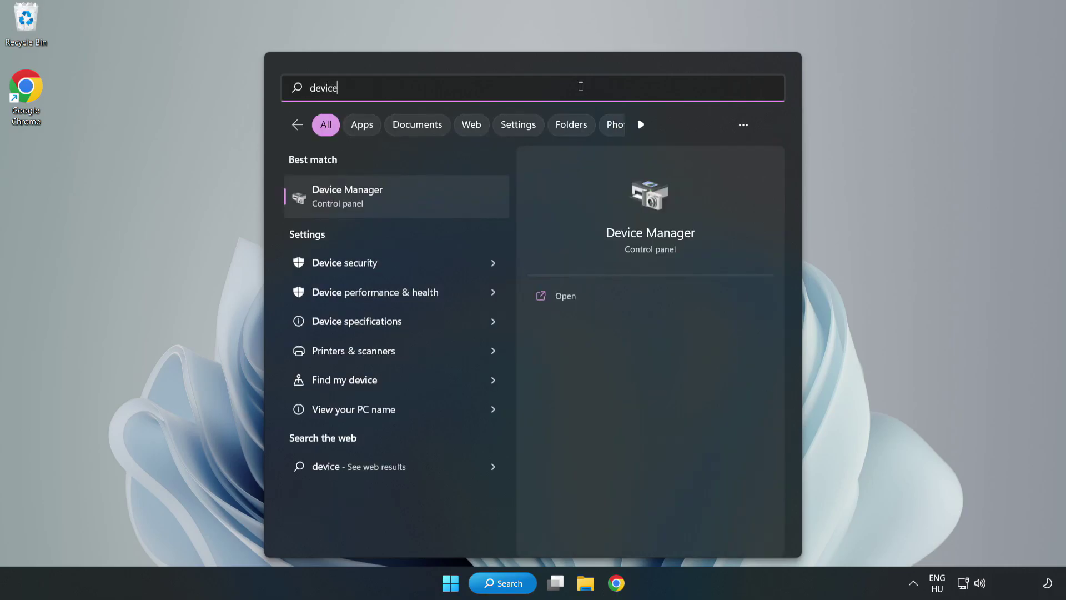
{"action": "type", "text": " manager"}
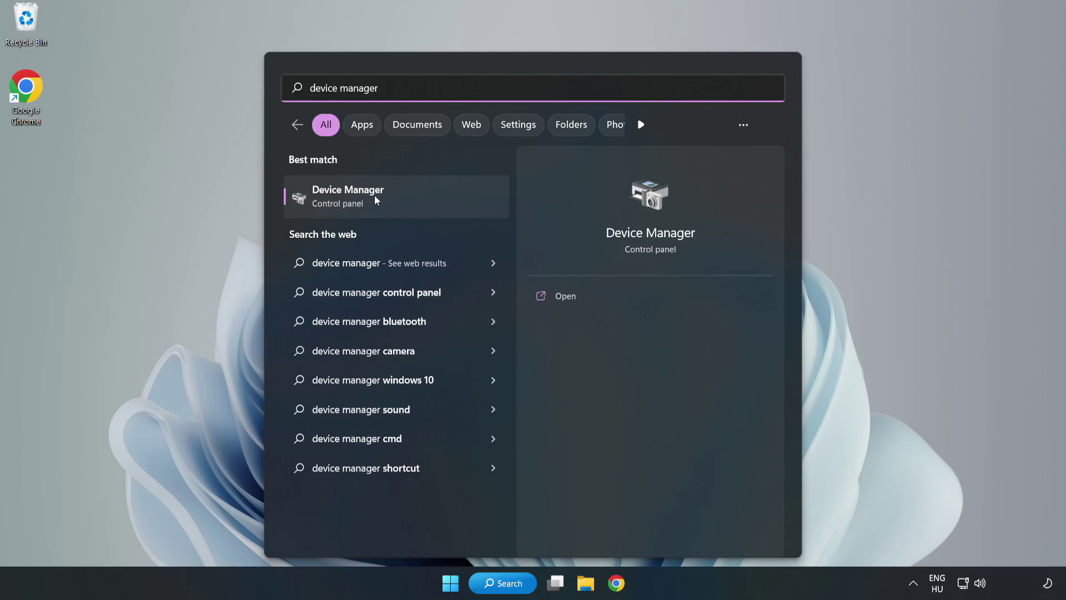
{"action": "left_click", "coordinate": [396, 205]}
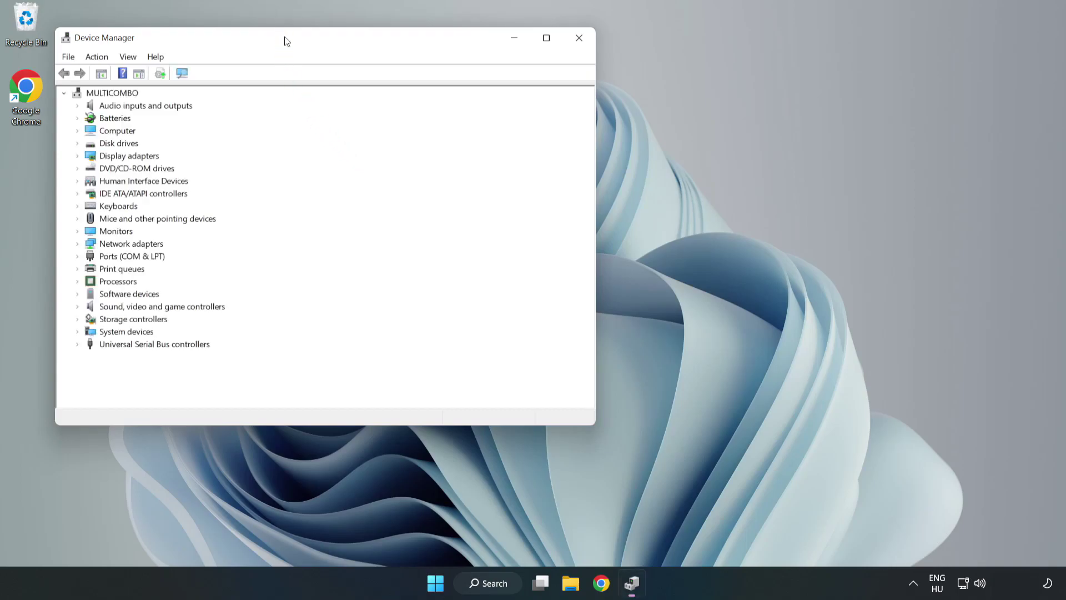
- Run an automatic driver search for the VMware SVGA 3D display adapter, confirming its best driver is installed
{"action": "left_click_drag", "start_coordinate": [285, 38], "coordinate": [477, 96]}
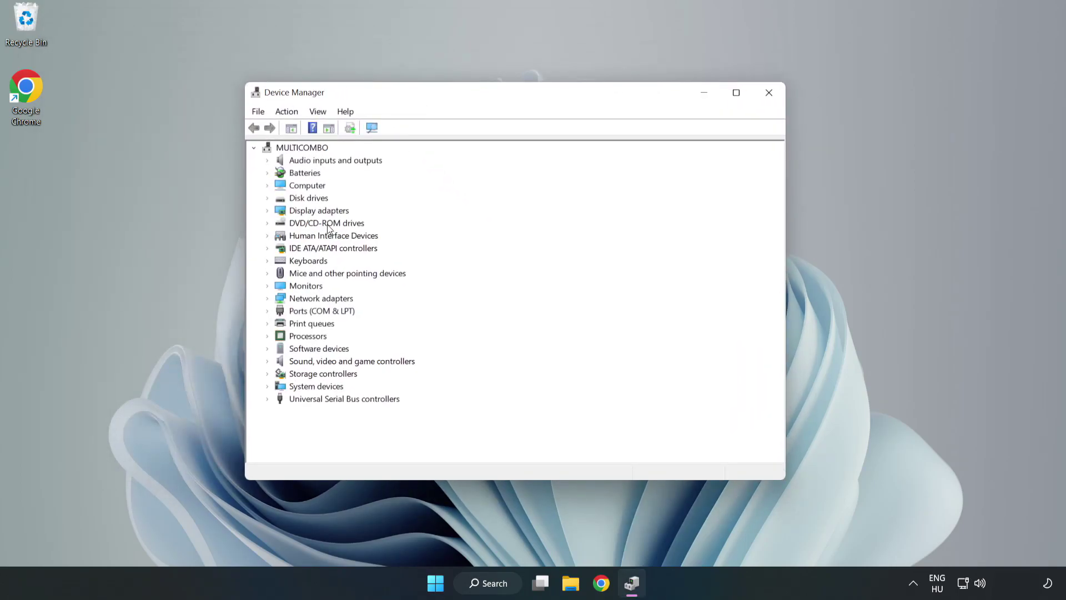
{"action": "left_click", "coordinate": [318, 211]}
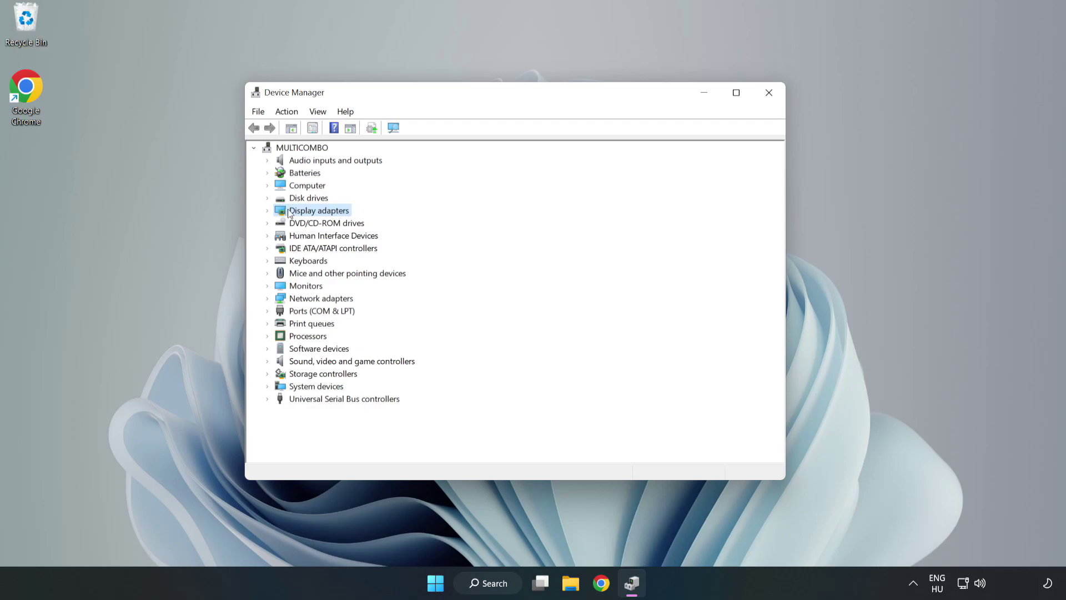
{"action": "left_click", "coordinate": [267, 211]}
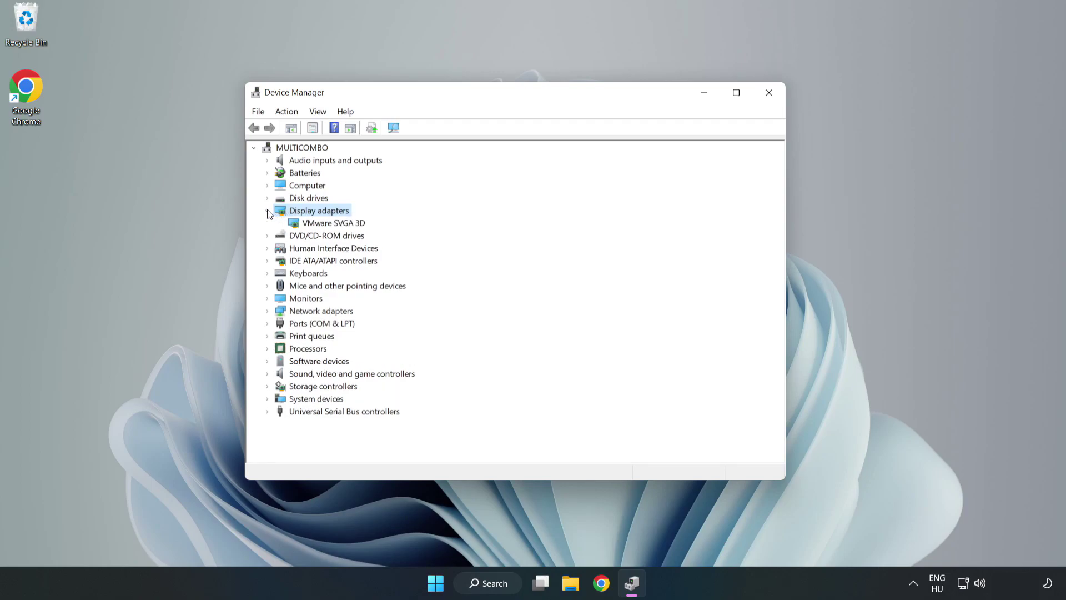
{"action": "left_click", "coordinate": [297, 226]}
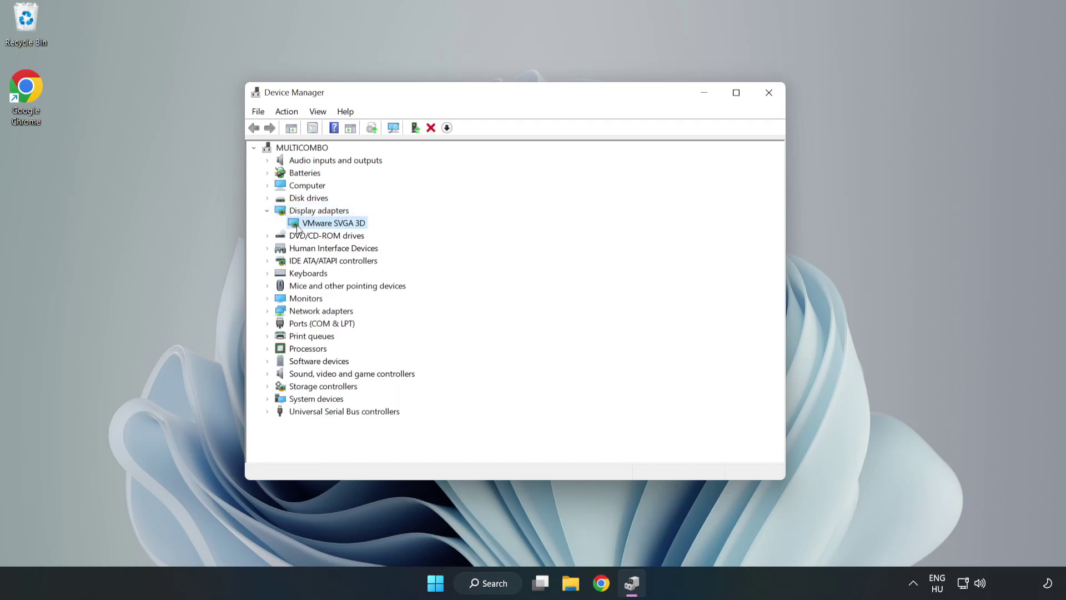
{"action": "right_click", "coordinate": [331, 228]}
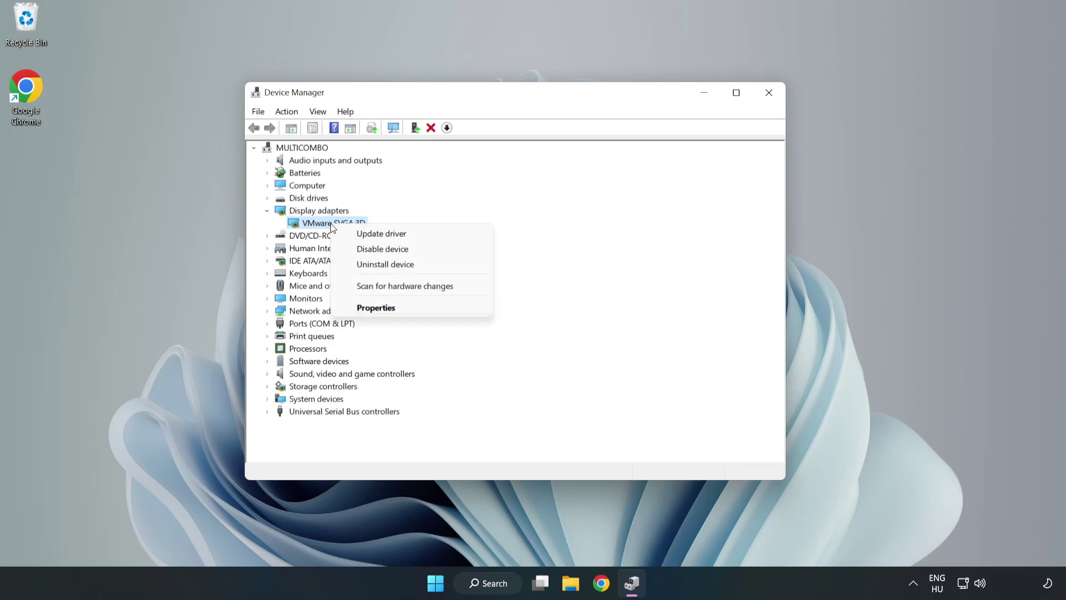
{"action": "left_click", "coordinate": [414, 239]}
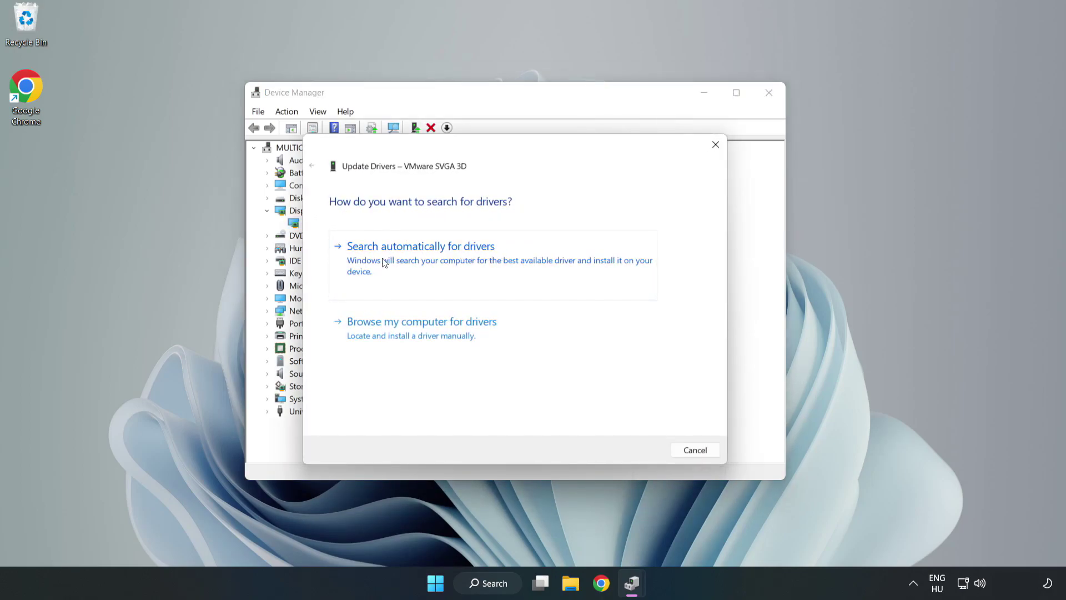
{"action": "left_click", "coordinate": [425, 260]}
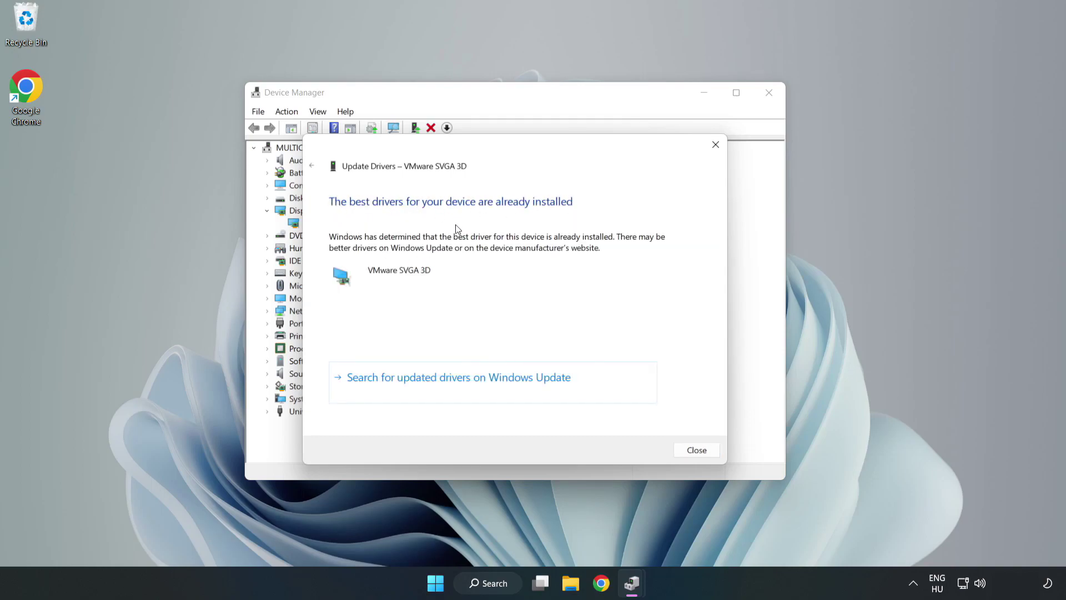
{"action": "left_click", "coordinate": [697, 451]}
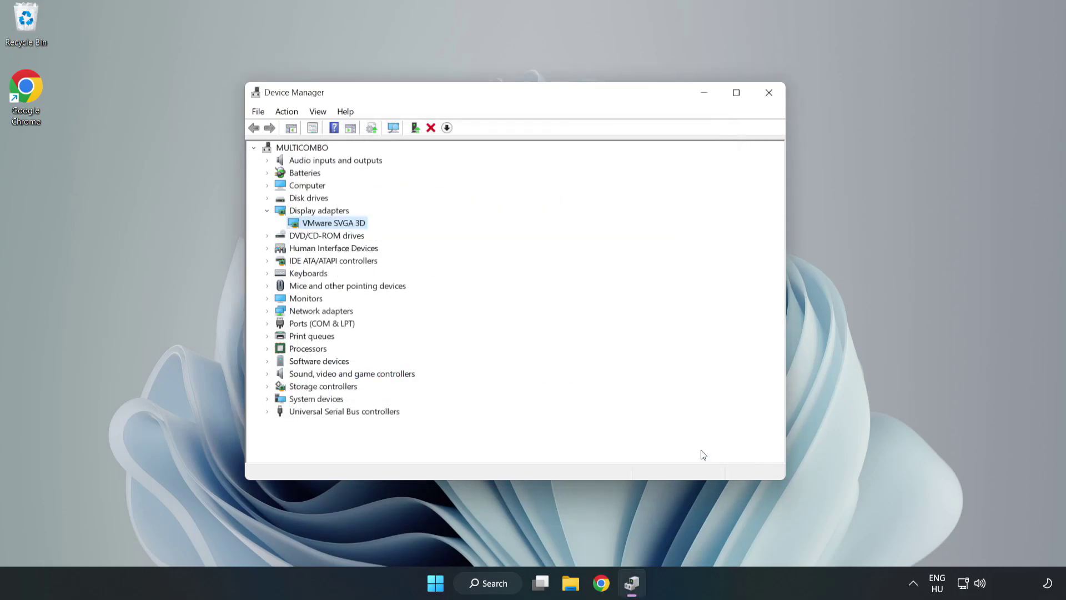
- Close Device Manager, open Windows Update through a search for 'updates', and check for updates
{"action": "left_click", "coordinate": [769, 93]}
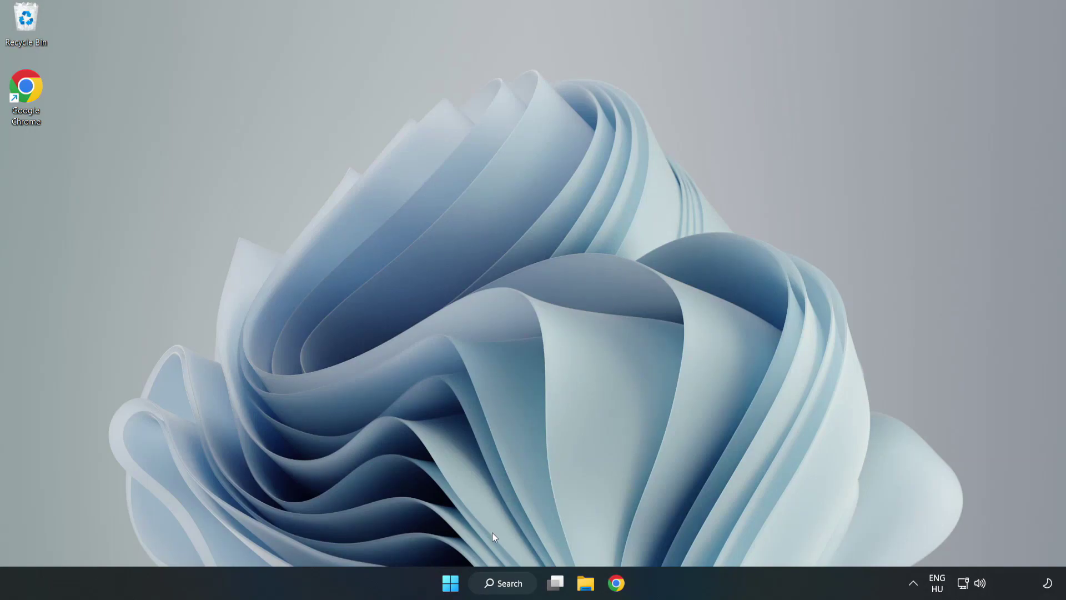
{"action": "left_click", "coordinate": [509, 592]}
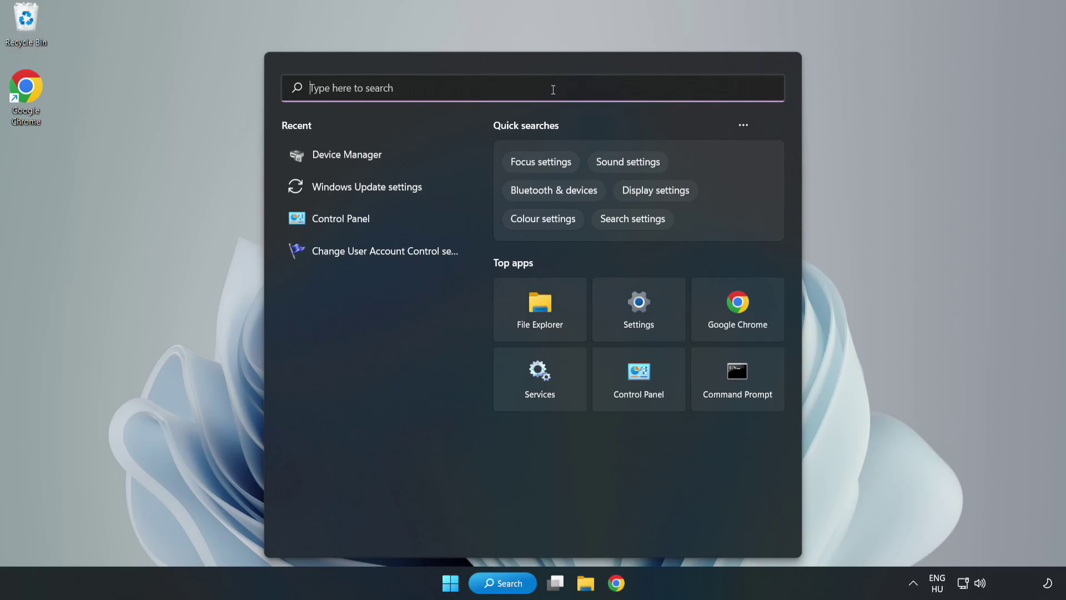
{"action": "type", "text": "updates"}
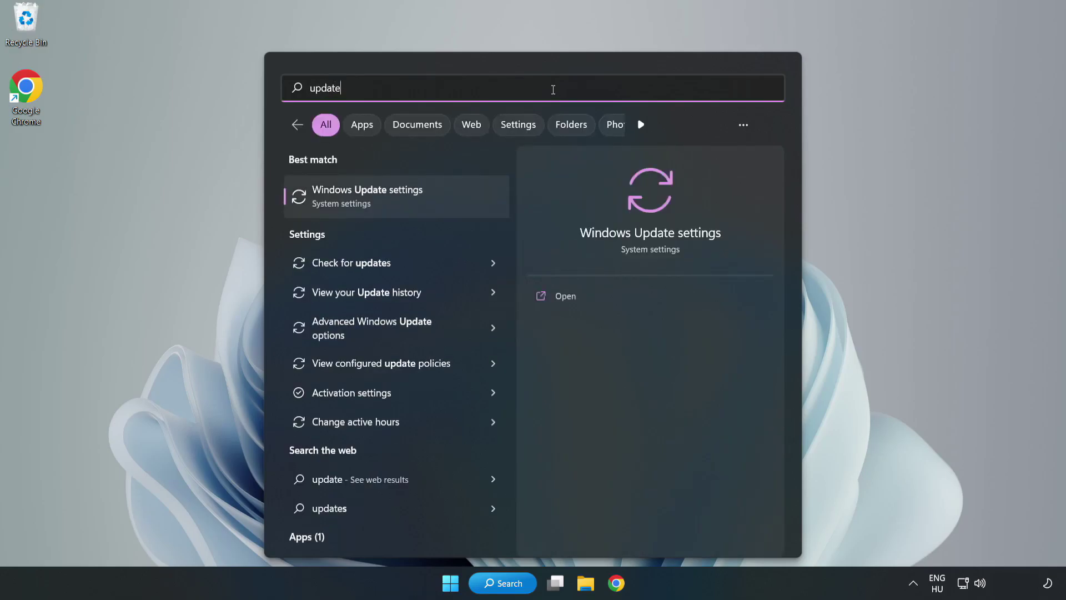
{"action": "left_click", "coordinate": [380, 203]}
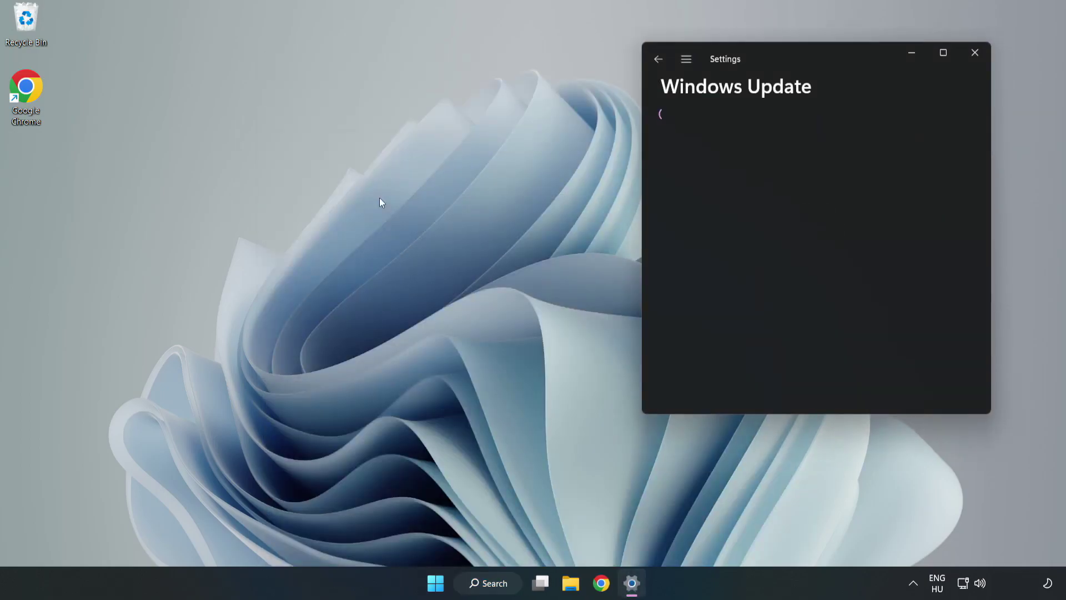
{"action": "left_click", "coordinate": [944, 52]}
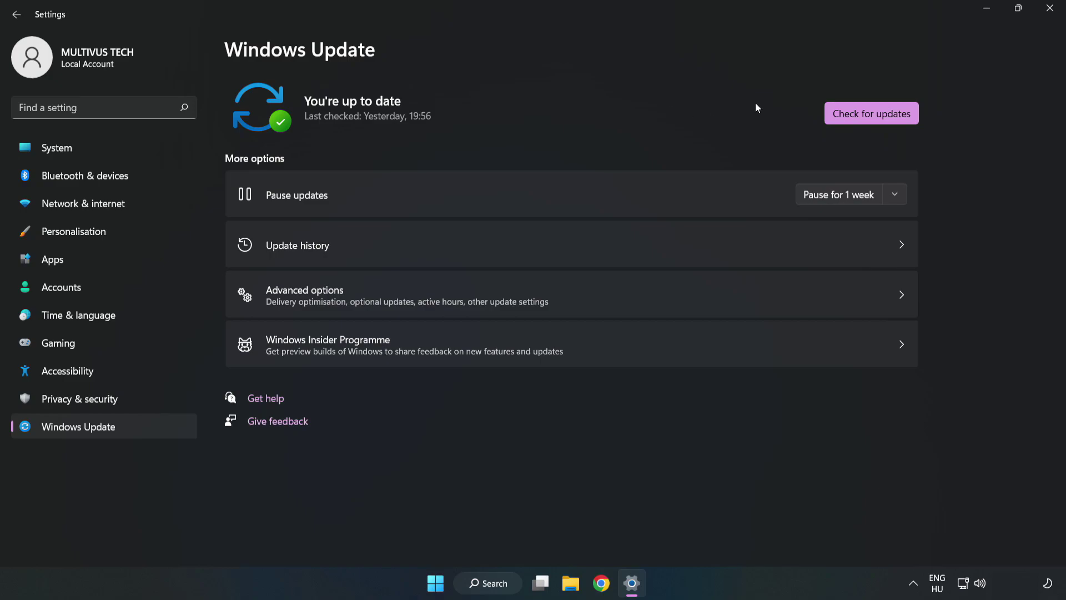
{"action": "left_click", "coordinate": [874, 116]}
- Open the Properties of the YOUR NOT WORKING APP desktop shortcut
{"action": "left_click", "coordinate": [1051, 9]}
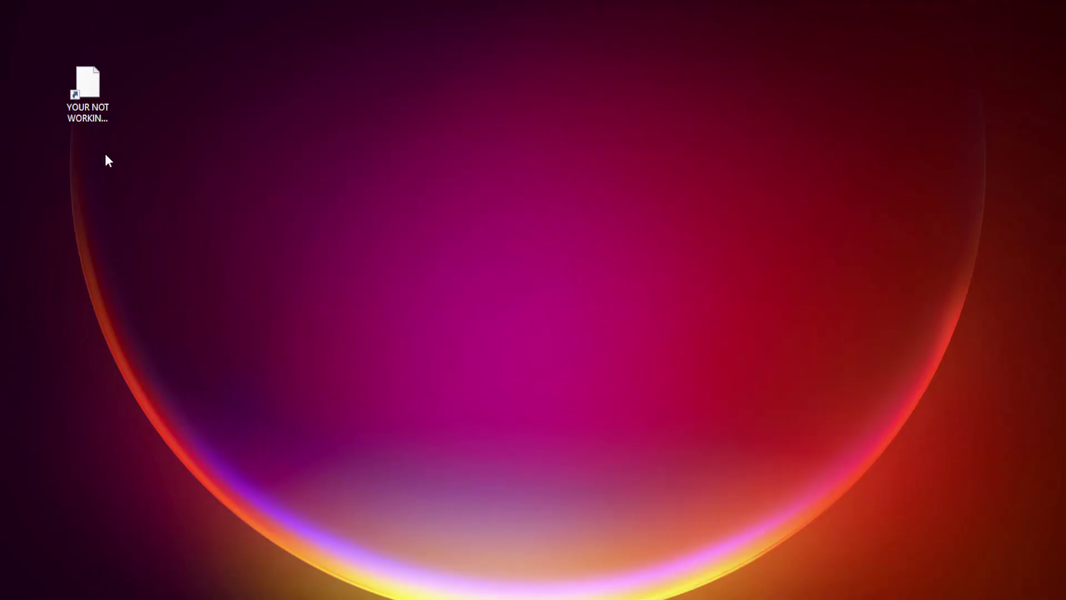
{"action": "left_click", "coordinate": [65, 114]}
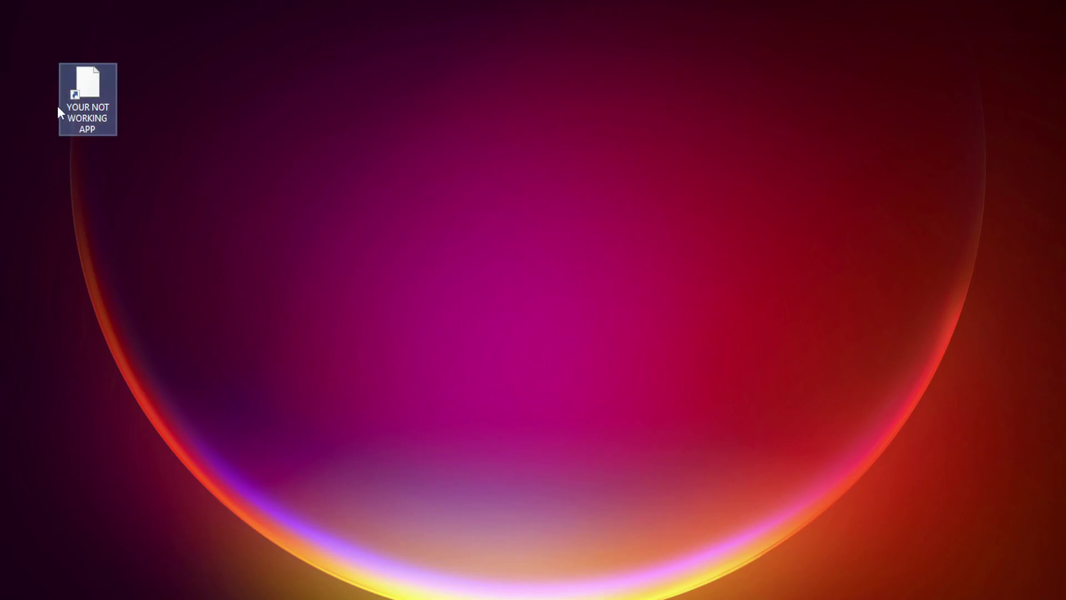
{"action": "right_click", "coordinate": [87, 78]}
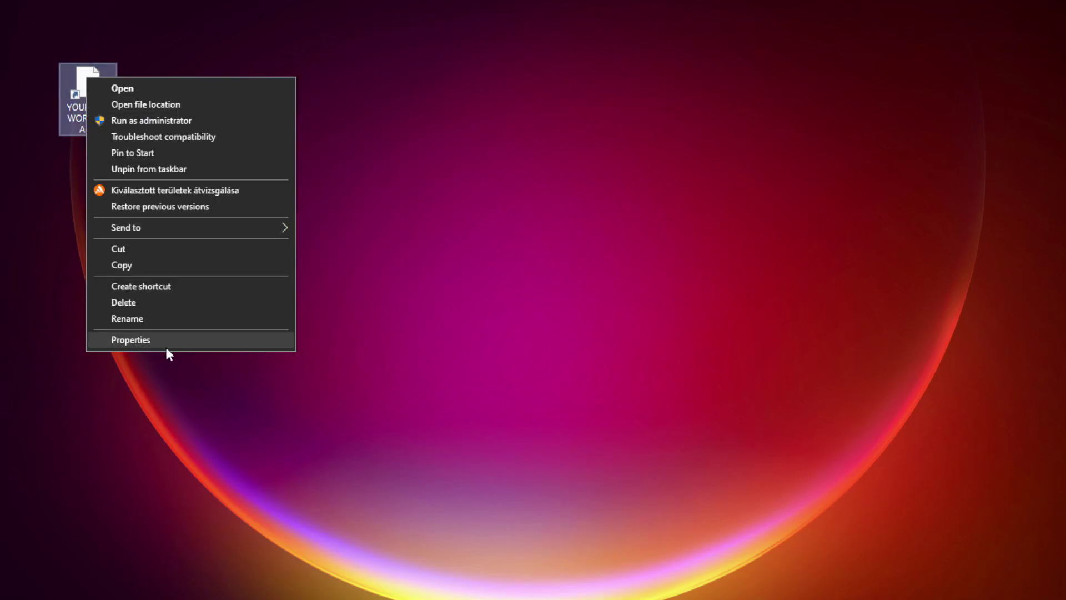
{"action": "left_click", "coordinate": [213, 340]}
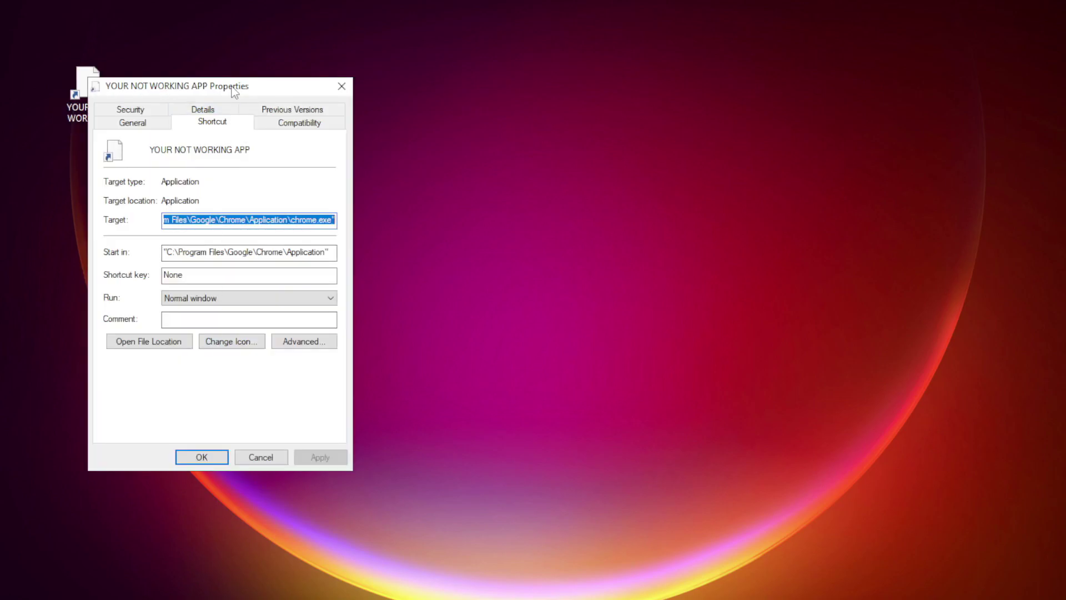
{"action": "left_click_drag", "start_coordinate": [234, 88], "coordinate": [538, 118]}
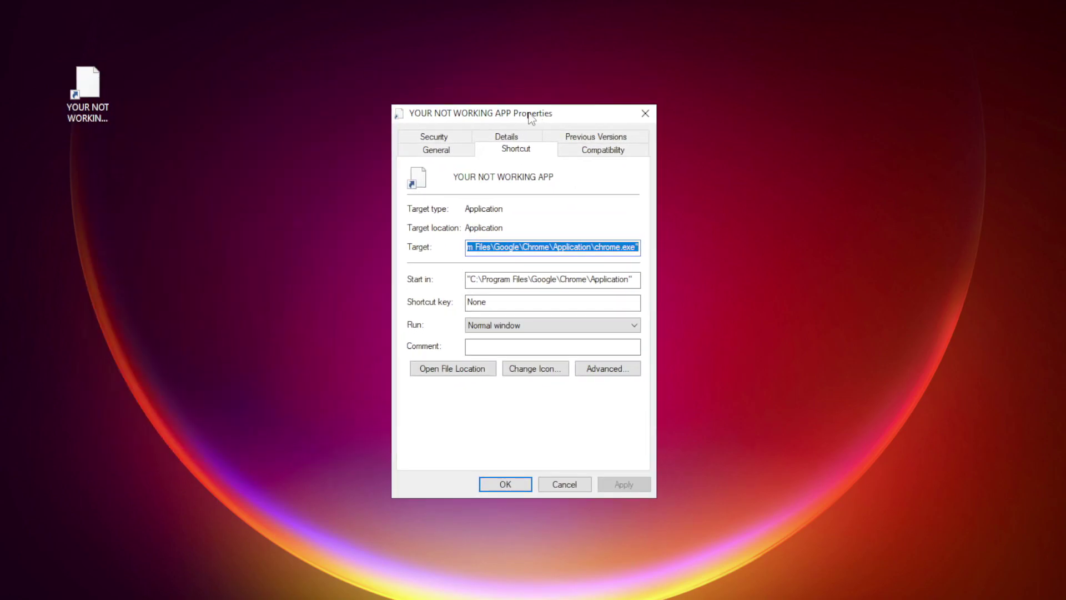
- Apply Windows 8 compatibility mode and run-as-administrator to the shortcut, then launch it
{"action": "left_click", "coordinate": [621, 151]}
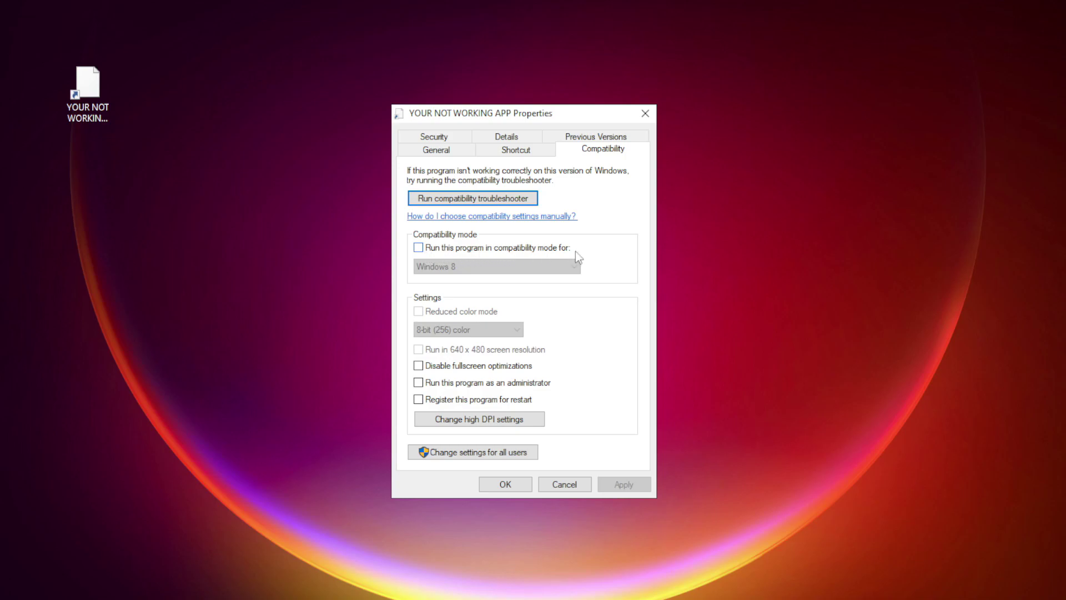
{"action": "left_click", "coordinate": [433, 247]}
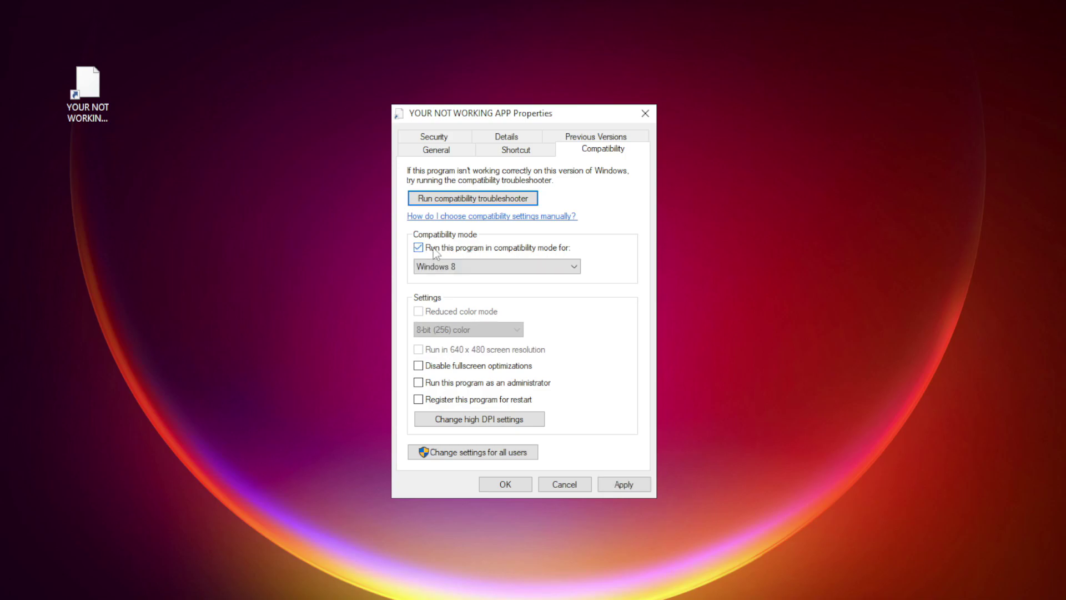
{"action": "left_click", "coordinate": [476, 270]}
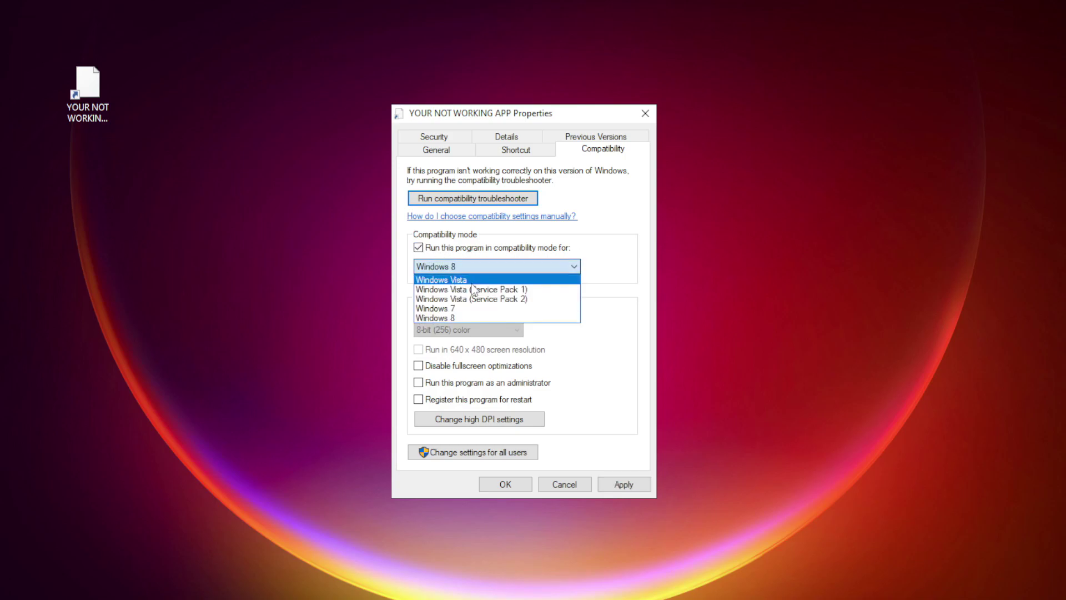
{"action": "left_click", "coordinate": [467, 317]}
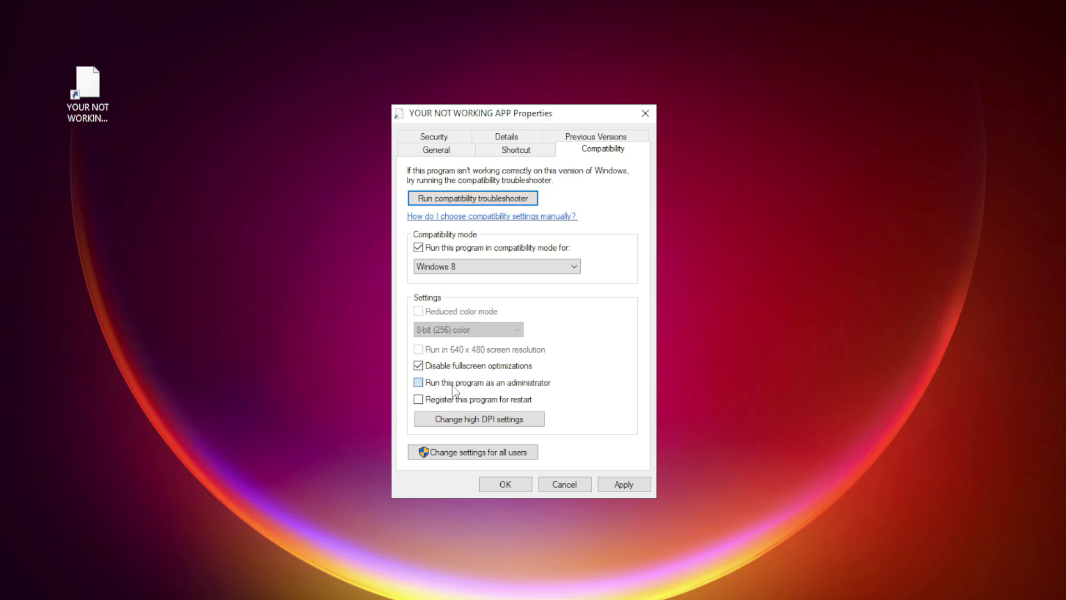
{"action": "left_click", "coordinate": [432, 383]}
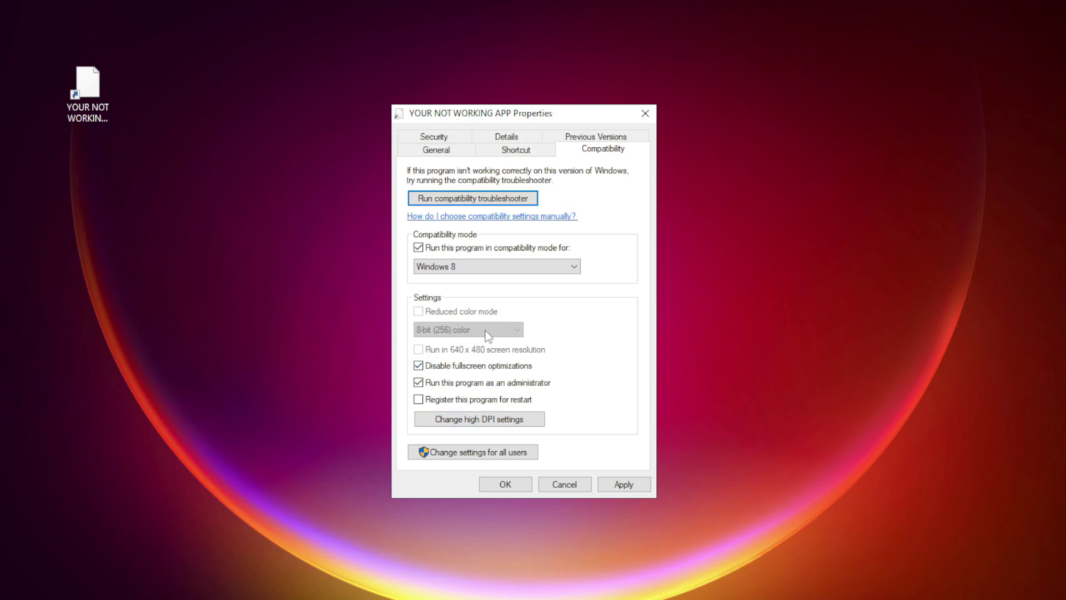
{"action": "left_click", "coordinate": [632, 488]}
{"action": "left_click", "coordinate": [505, 484]}
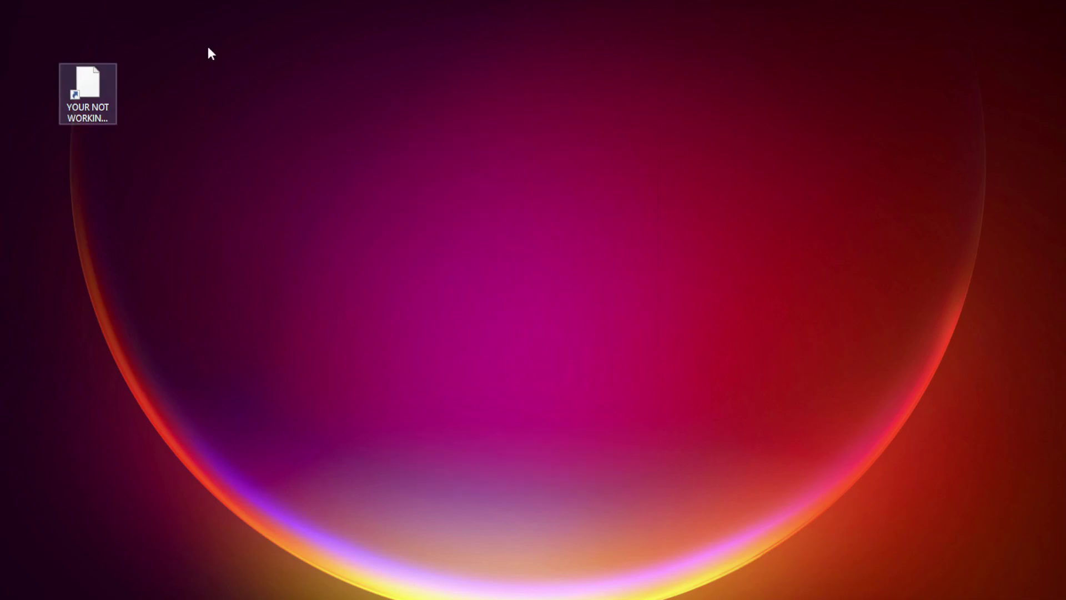
{"action": "double_click", "coordinate": [82, 96]}
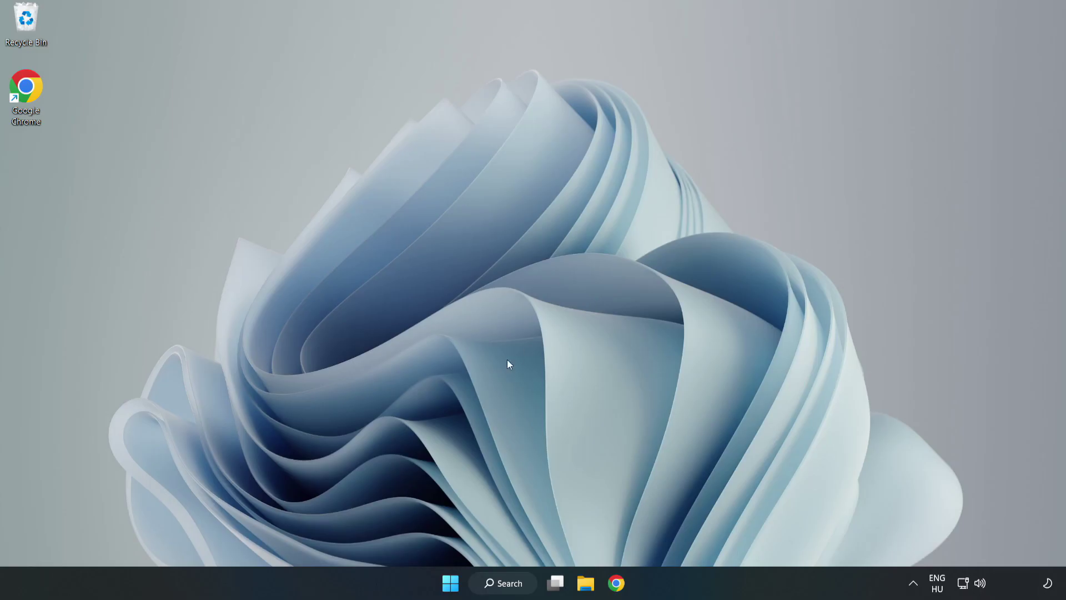
- Open Task Manager's list of startup apps
{"action": "right_click", "coordinate": [451, 586]}
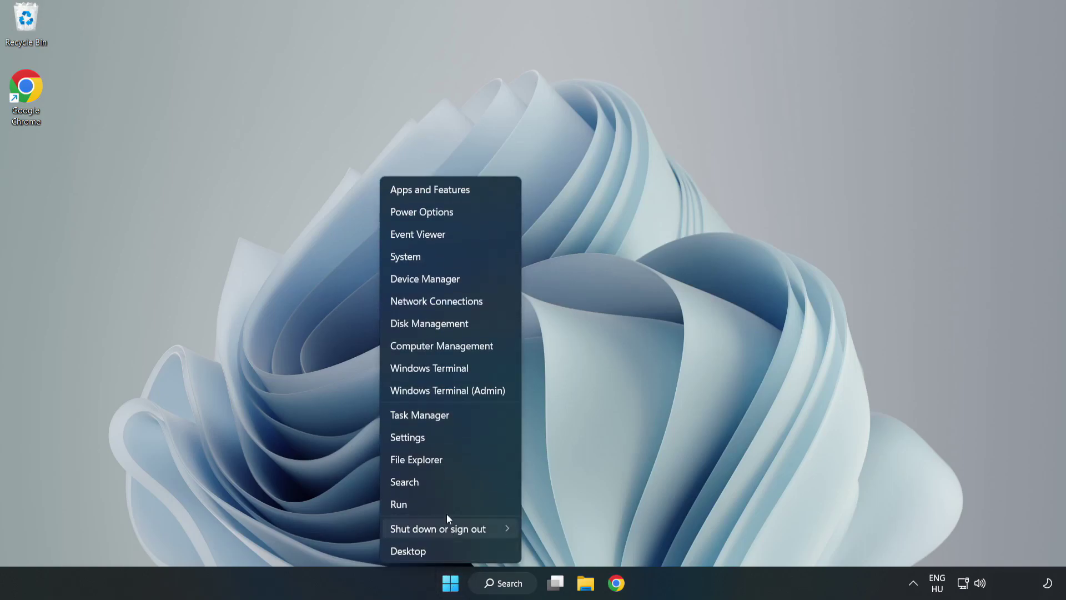
{"action": "left_click", "coordinate": [448, 414]}
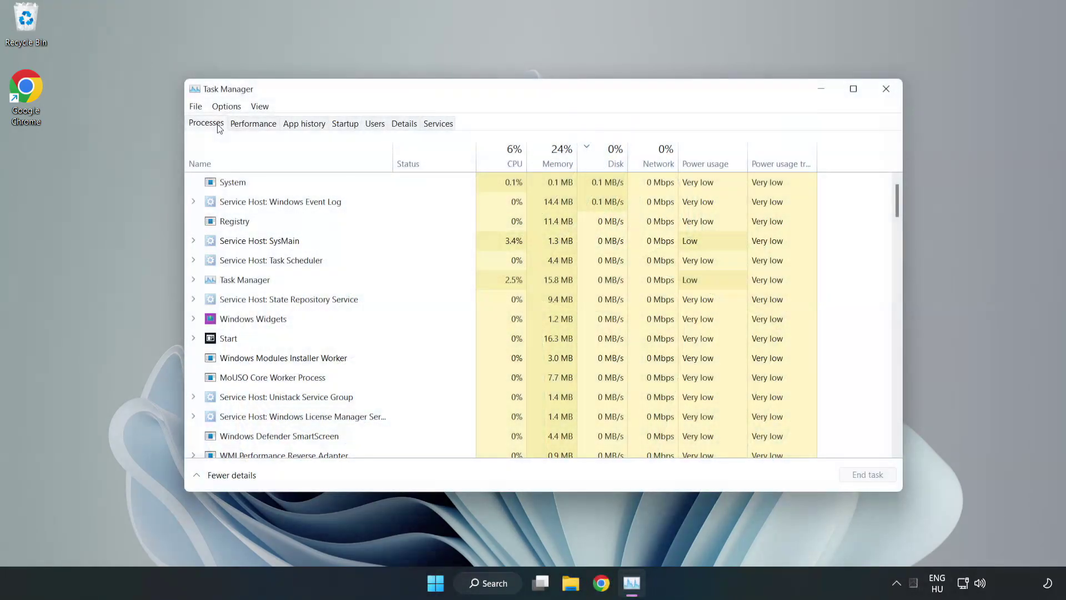
{"action": "left_click", "coordinate": [346, 127]}
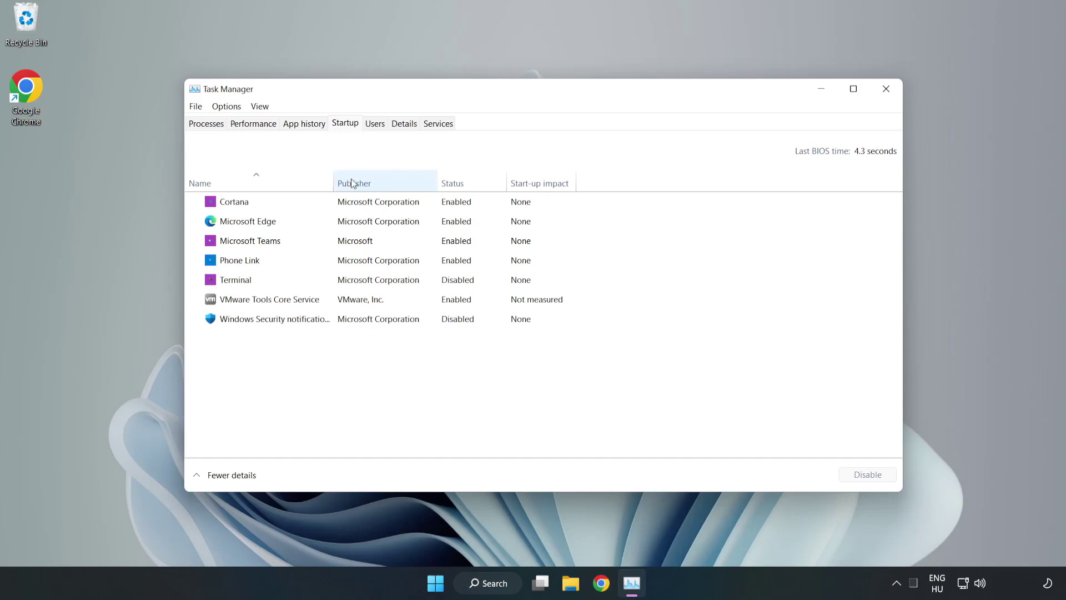
- Disable Cortana, Microsoft Edge, Microsoft Teams and Phone Link at startup, then close Task Manager
{"action": "left_click", "coordinate": [371, 209]}
{"action": "left_click", "coordinate": [863, 474]}
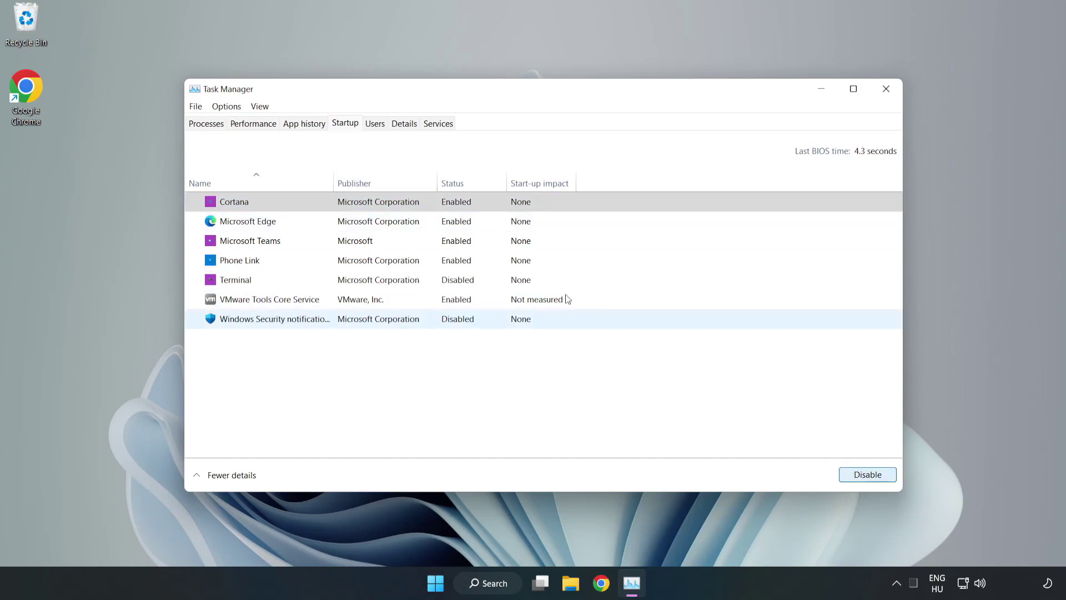
{"action": "left_click", "coordinate": [463, 221]}
{"action": "left_click", "coordinate": [867, 475]}
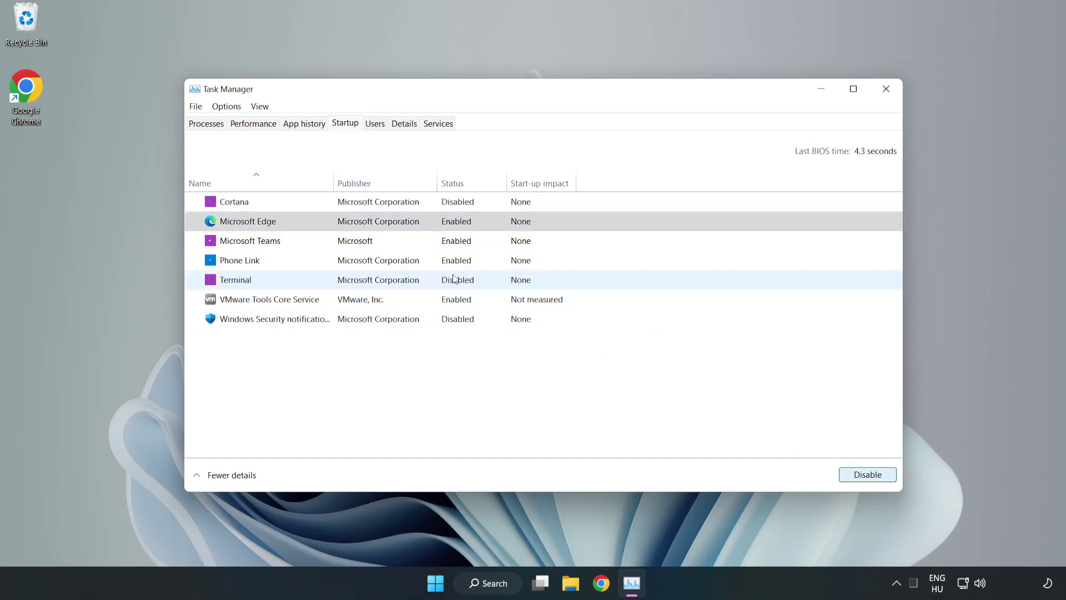
{"action": "left_click", "coordinate": [365, 241]}
{"action": "left_click", "coordinate": [866, 475]}
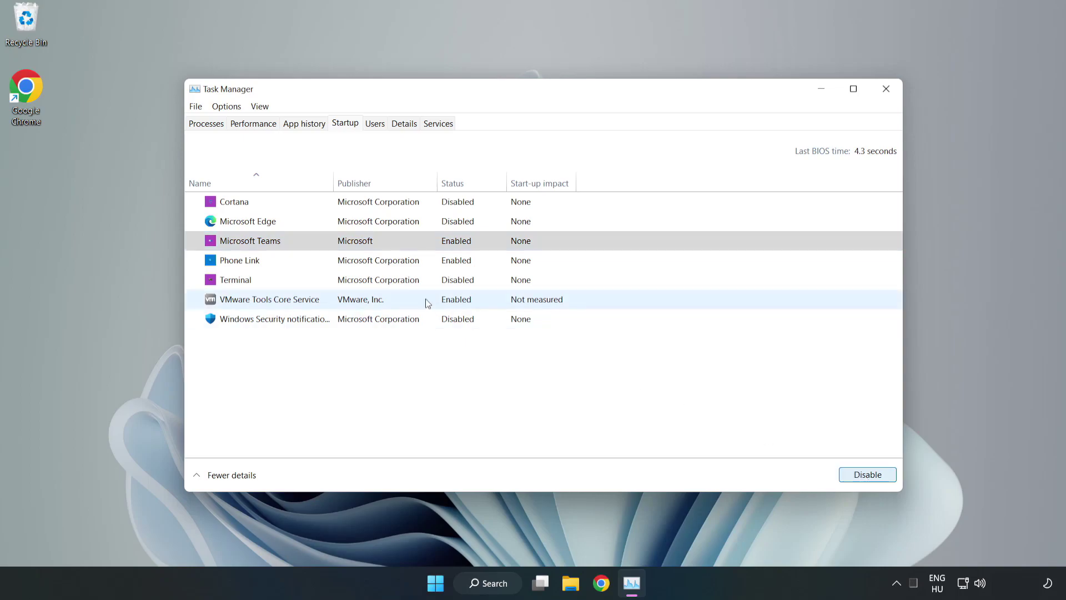
{"action": "left_click", "coordinate": [354, 261]}
{"action": "left_click", "coordinate": [887, 478]}
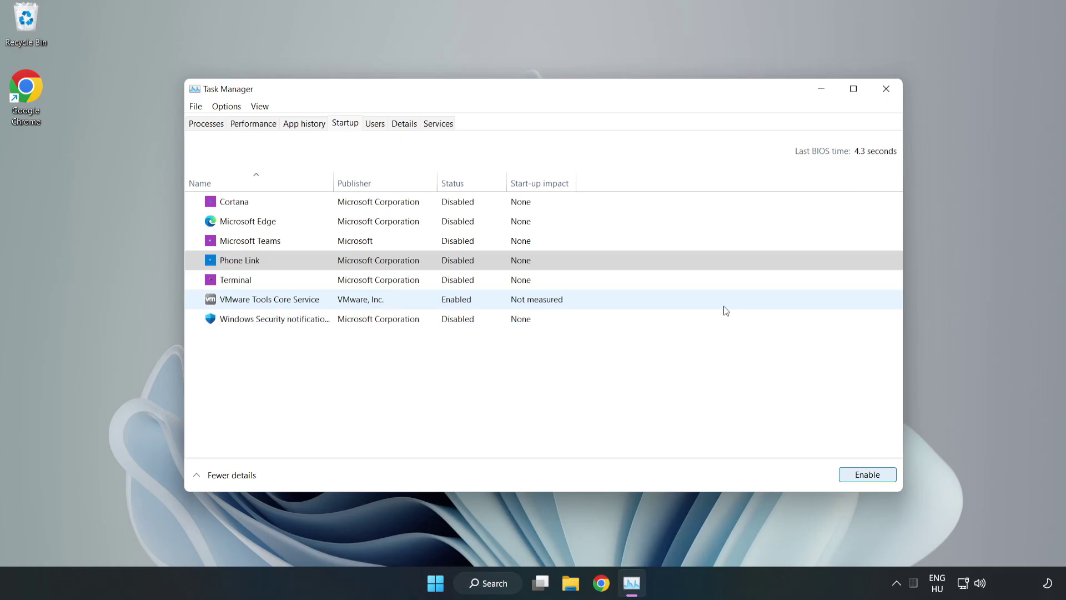
{"action": "left_click", "coordinate": [887, 91]}
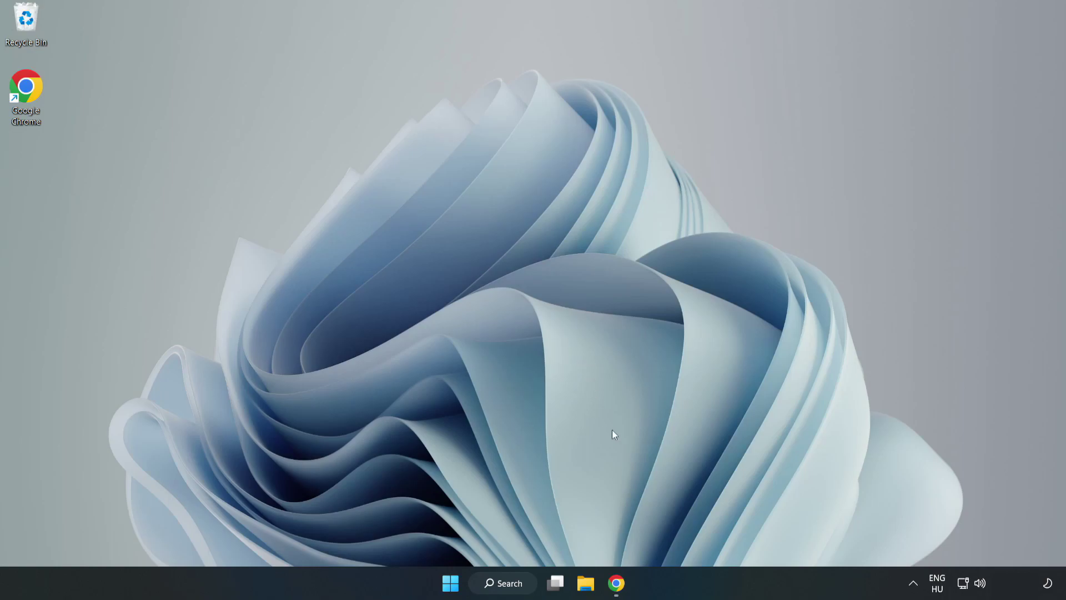
- Download the DirectX End-User Runtime Web Installer in Chrome and run dxwebsetup.exe
{"action": "left_click", "coordinate": [615, 589]}
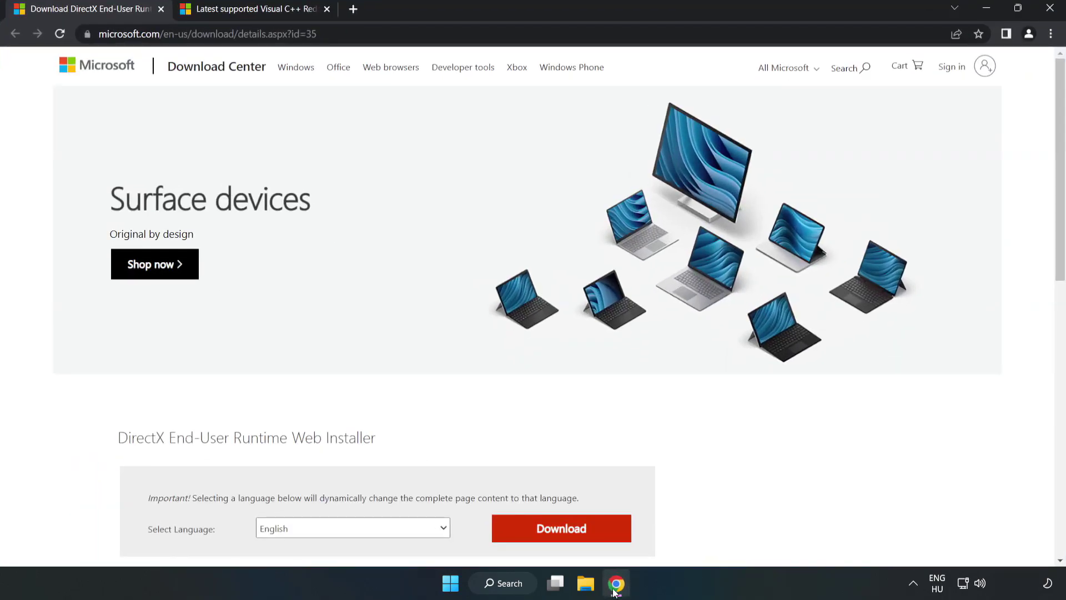
{"action": "left_click", "coordinate": [333, 34]}
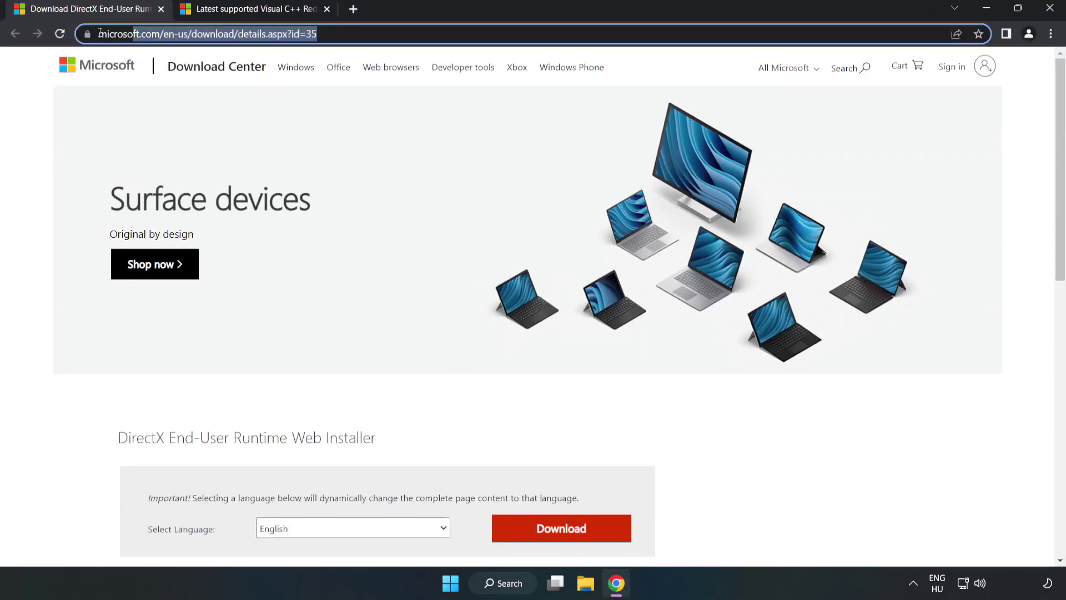
{"action": "left_click_drag", "start_coordinate": [316, 34], "coordinate": [145, 33]}
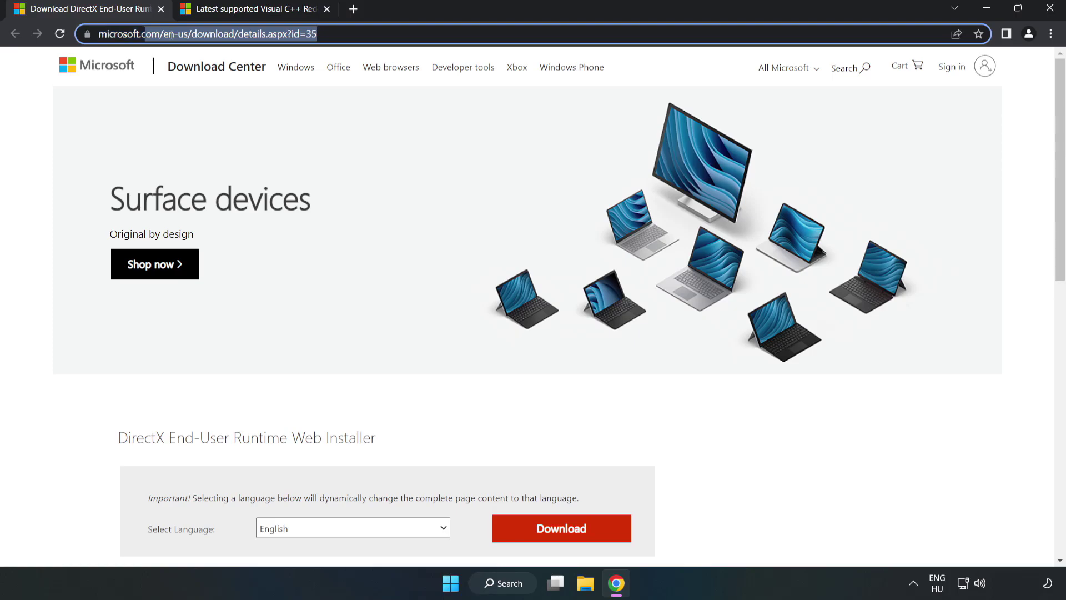
{"action": "left_click", "coordinate": [43, 127]}
{"action": "scroll", "coordinate": [537, 368], "scroll_direction": "down", "scroll_amount": 3}
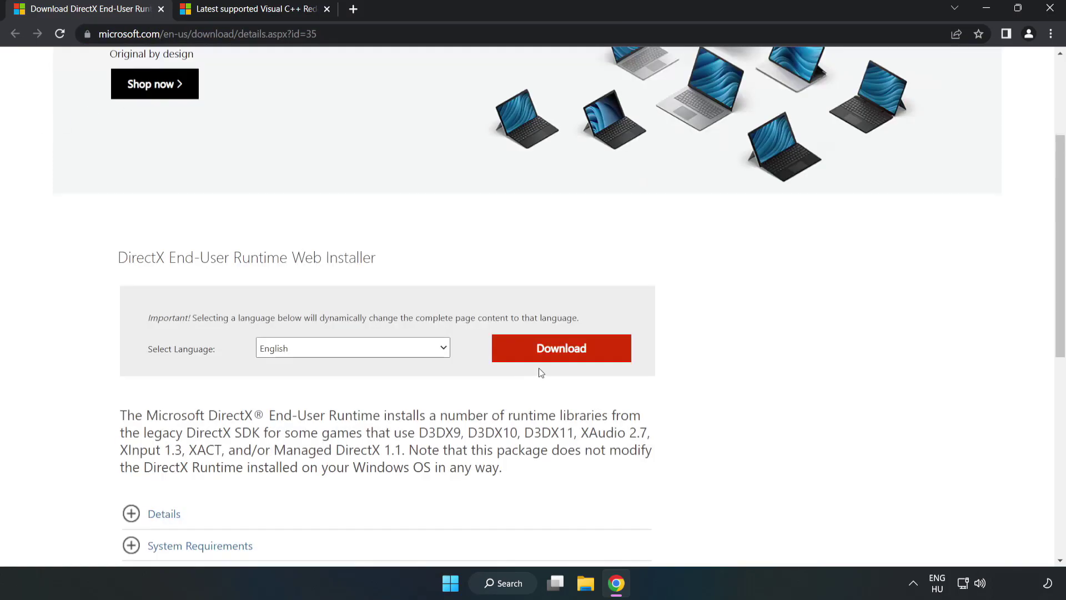
{"action": "left_click", "coordinate": [567, 358]}
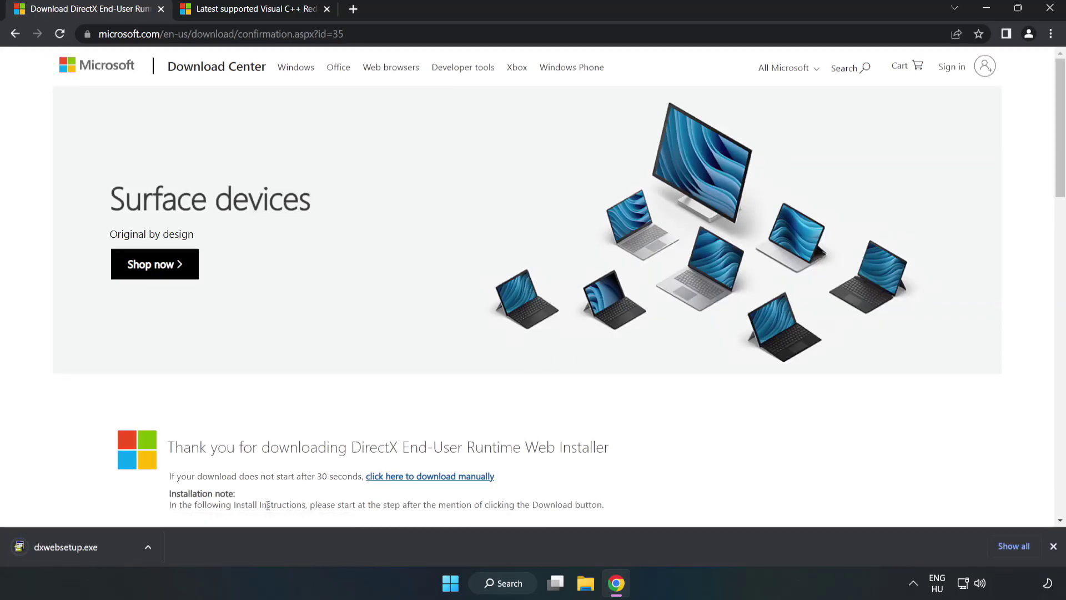
{"action": "left_click", "coordinate": [79, 547]}
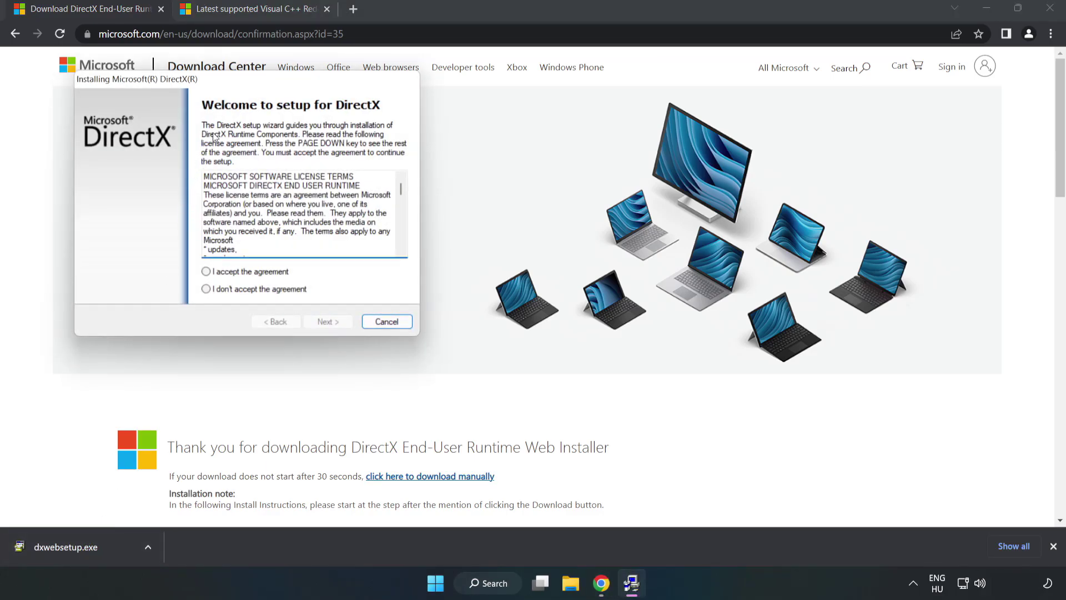
- Accept the DirectX licence, decline the Bing Bar, and finish the DirectX setup
{"action": "left_click_drag", "start_coordinate": [241, 84], "coordinate": [520, 179]}
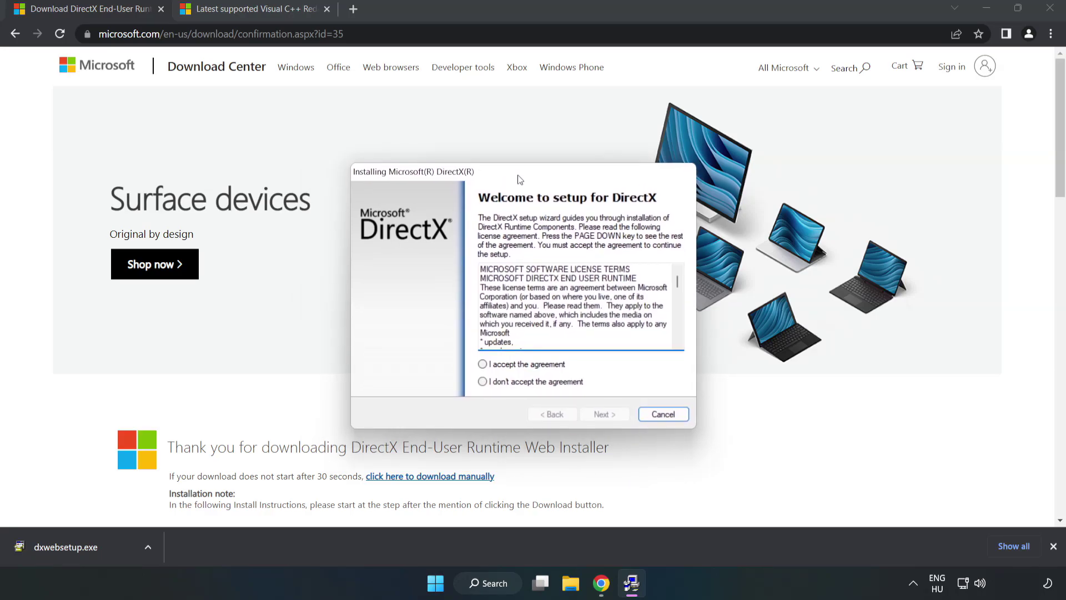
{"action": "left_click_drag", "start_coordinate": [677, 282], "coordinate": [668, 350]}
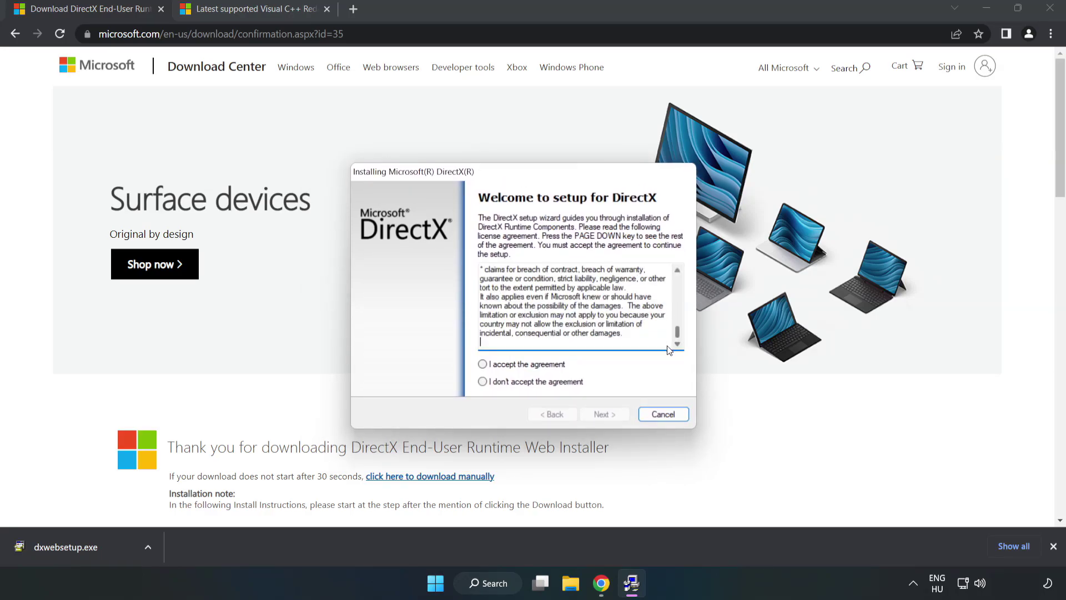
{"action": "left_click", "coordinate": [494, 367]}
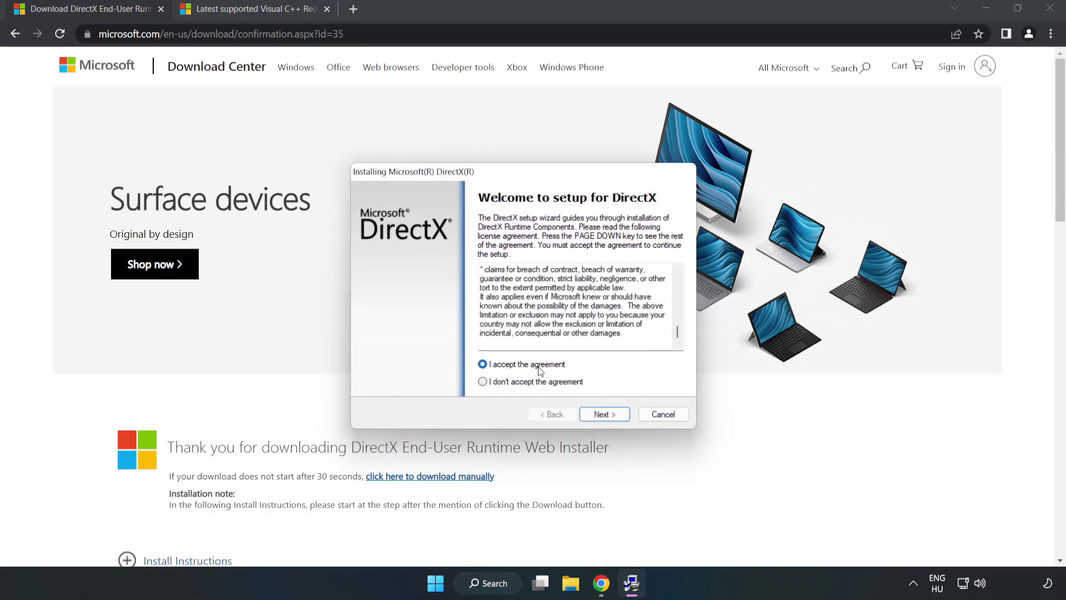
{"action": "left_click", "coordinate": [604, 414]}
{"action": "left_click", "coordinate": [475, 317]}
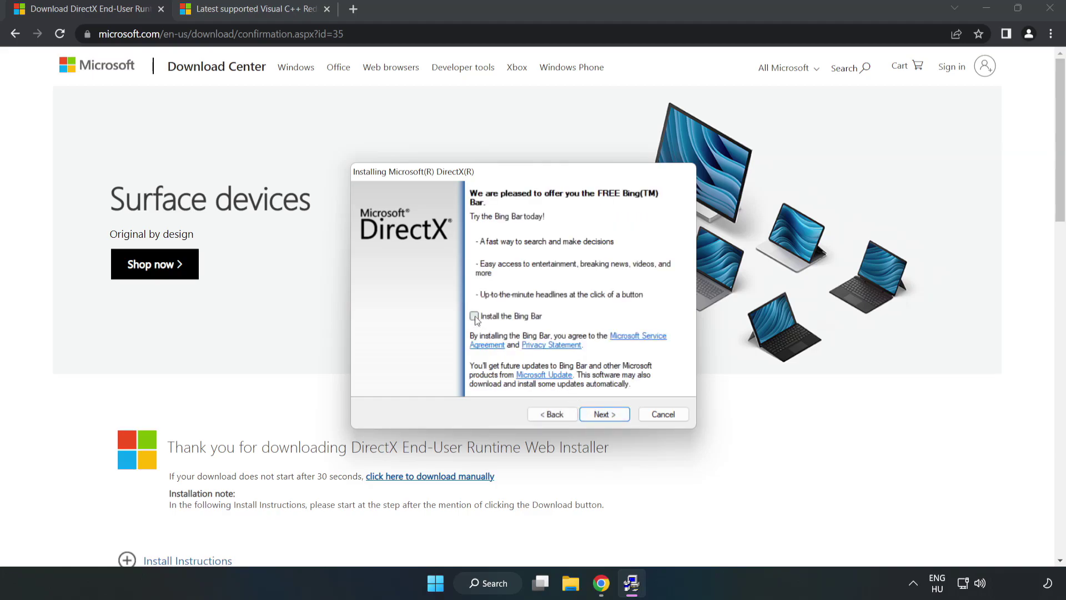
{"action": "left_click", "coordinate": [613, 417]}
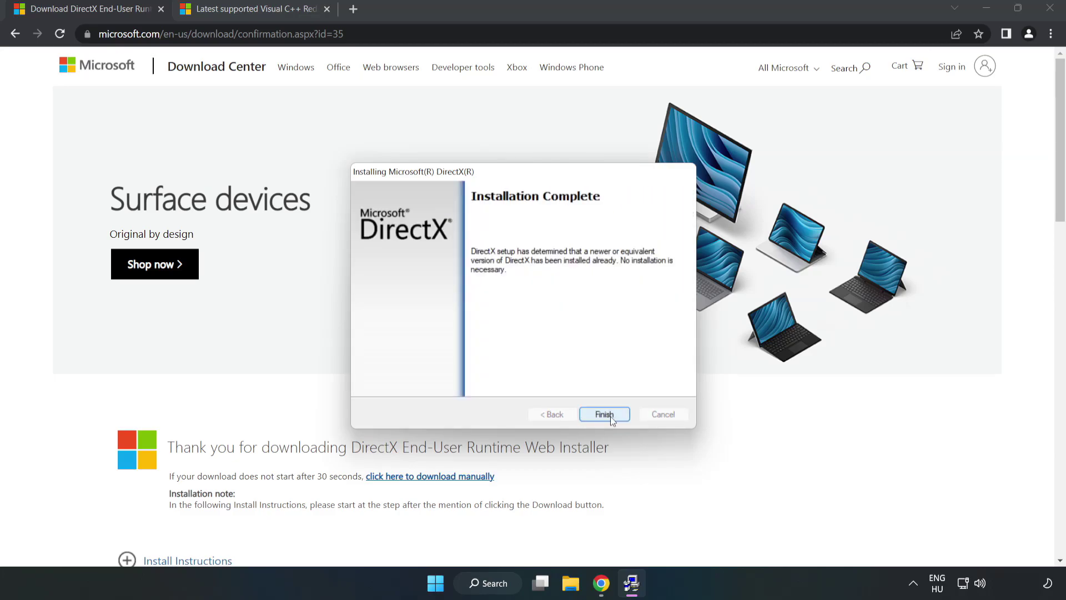
{"action": "left_click", "coordinate": [610, 416]}
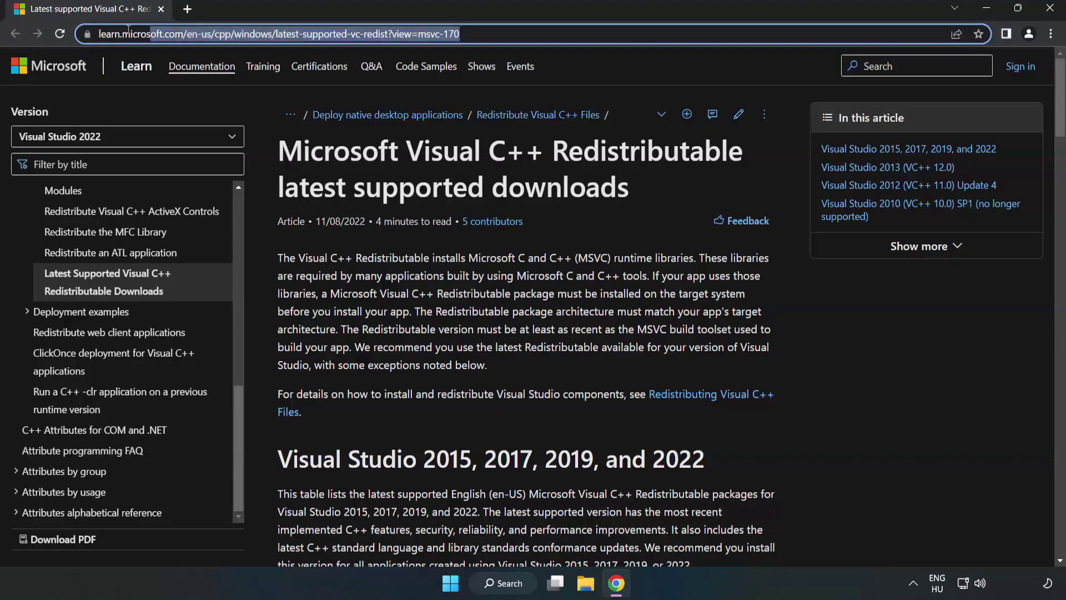
{"action": "left_click", "coordinate": [548, 35]}
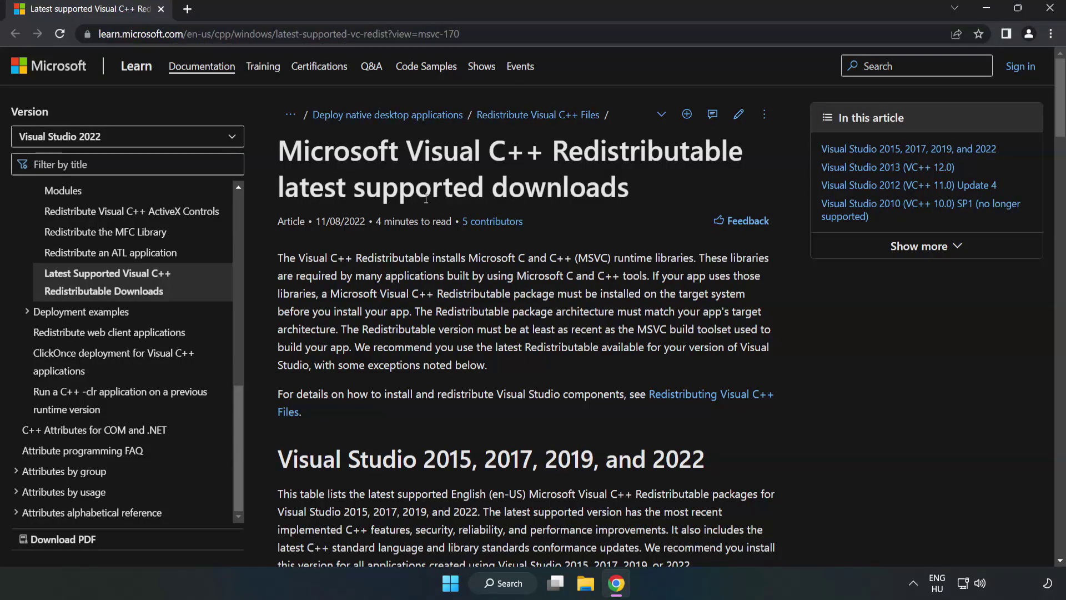
{"action": "scroll", "coordinate": [426, 198], "scroll_direction": "down", "scroll_amount": 3}
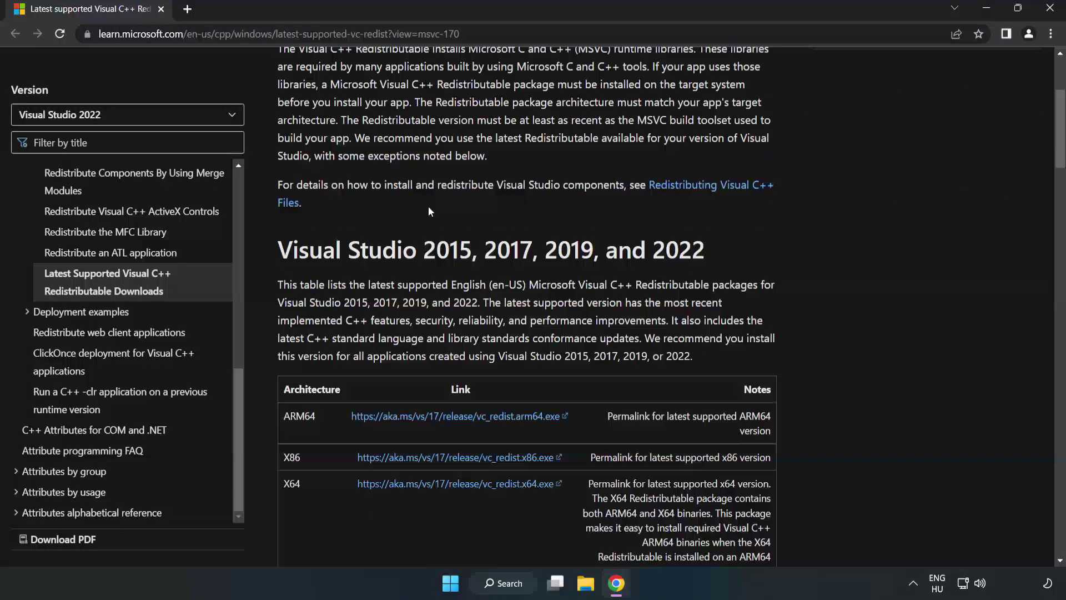
{"action": "scroll", "coordinate": [428, 211], "scroll_direction": "down", "scroll_amount": 3}
{"action": "scroll", "coordinate": [409, 218], "scroll_direction": "up", "scroll_amount": 1}
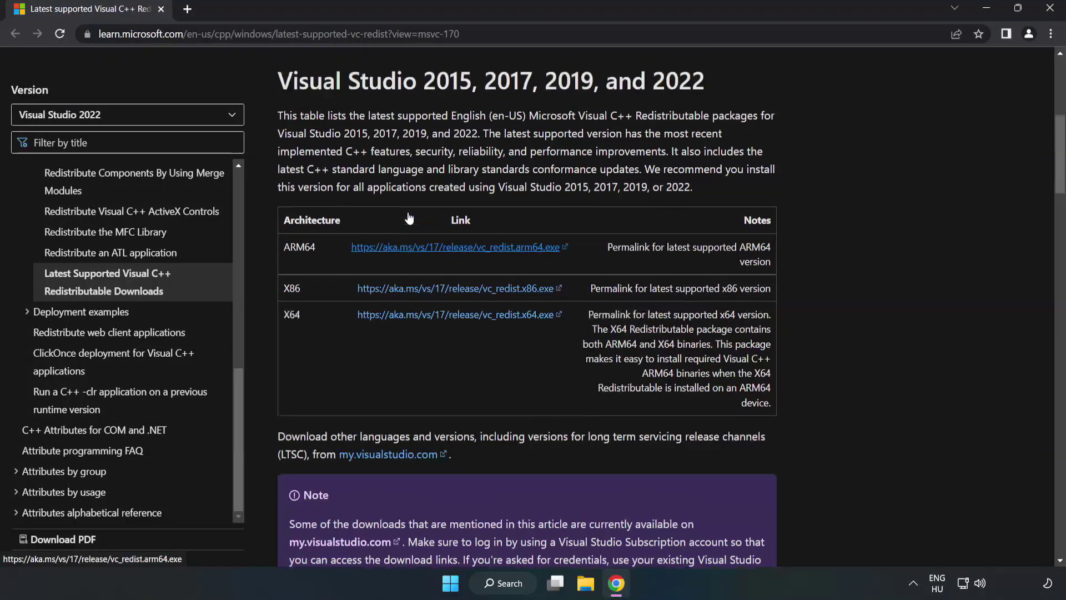
{"action": "left_click_drag", "start_coordinate": [261, 119], "coordinate": [706, 121]}
{"action": "left_click", "coordinate": [473, 248]}
{"action": "left_click", "coordinate": [429, 278]}
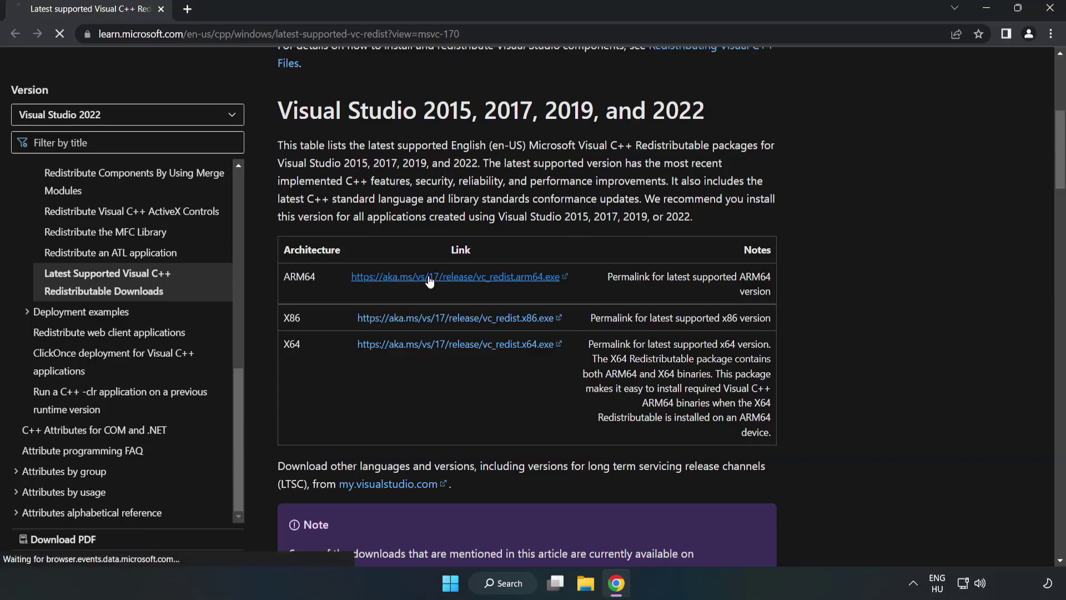
{"action": "left_click", "coordinate": [477, 318]}
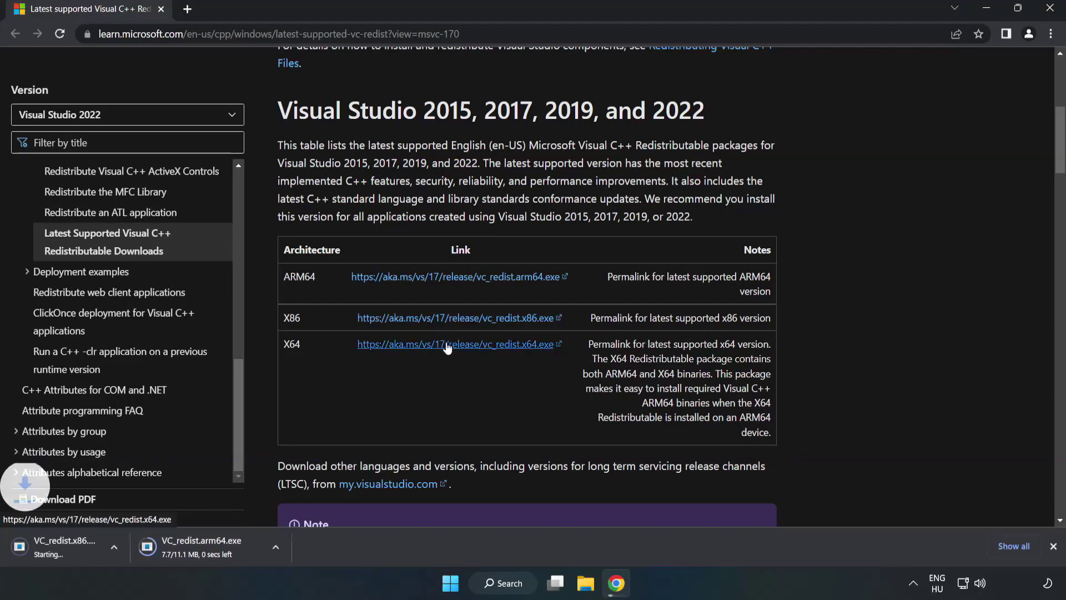
{"action": "left_click", "coordinate": [448, 344]}
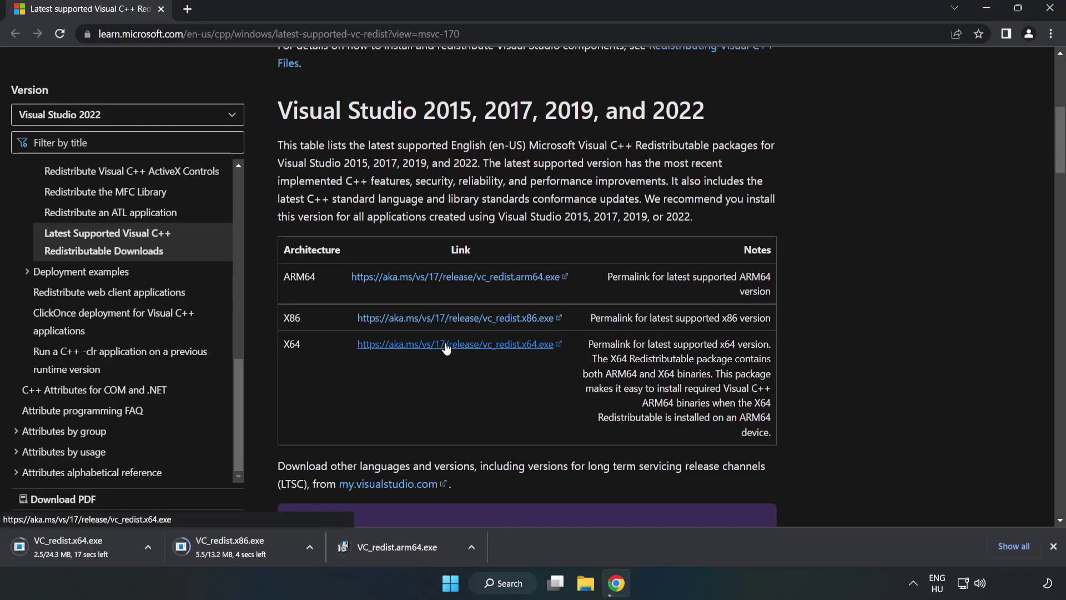
- Try installing the ARM64 redistributable, dismiss its unsupported-processor failure, and launch VC_redist.x86.exe
{"action": "left_click", "coordinate": [407, 547]}
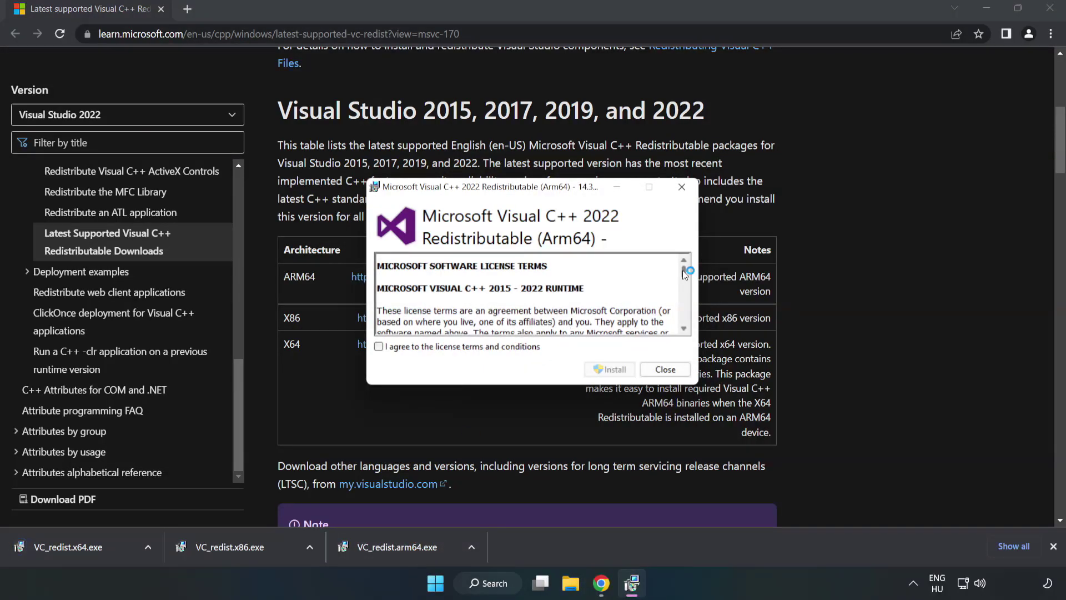
{"action": "left_click_drag", "start_coordinate": [684, 271], "coordinate": [684, 322]}
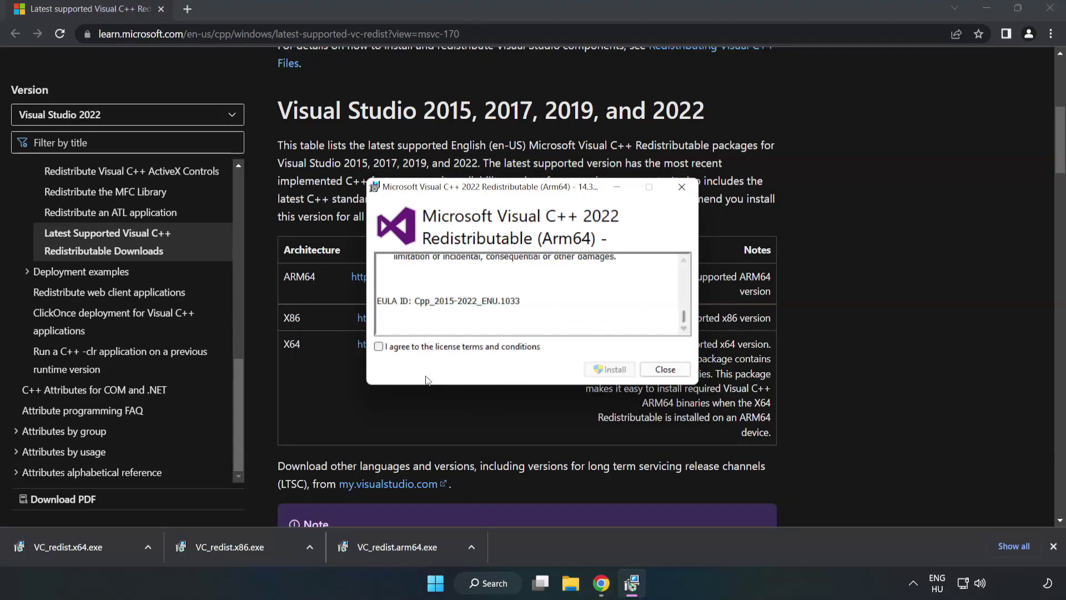
{"action": "left_click", "coordinate": [379, 346]}
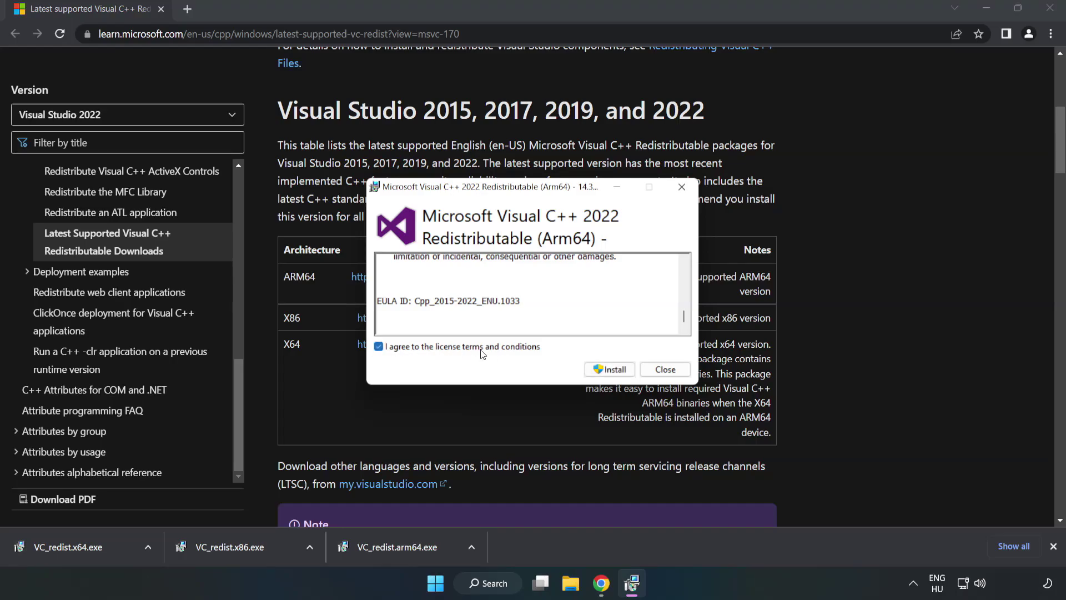
{"action": "left_click", "coordinate": [611, 370]}
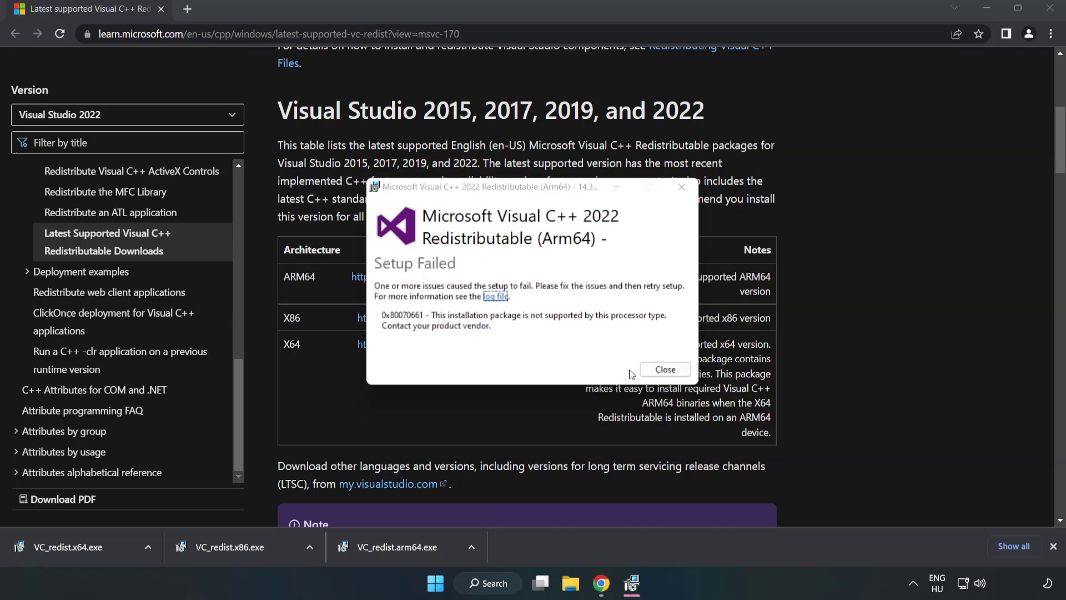
{"action": "left_click", "coordinate": [665, 369]}
{"action": "left_click", "coordinate": [236, 544]}
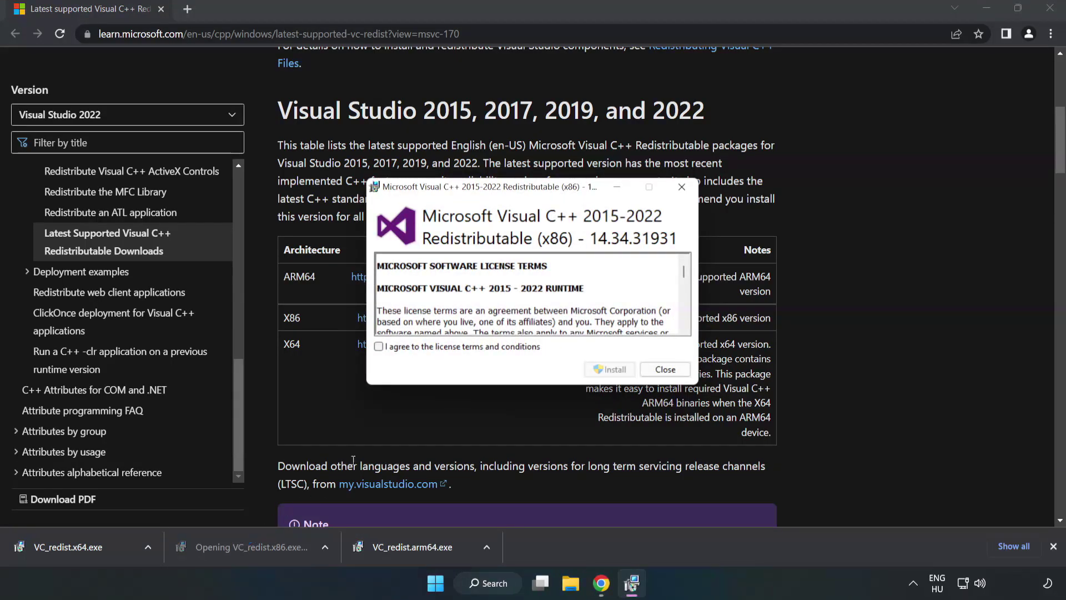
- Accept the licence and install the x86 Visual C++ 2015-2022 redistributable 14.34.31931, then close setup
{"action": "left_click_drag", "start_coordinate": [685, 273], "coordinate": [685, 329]}
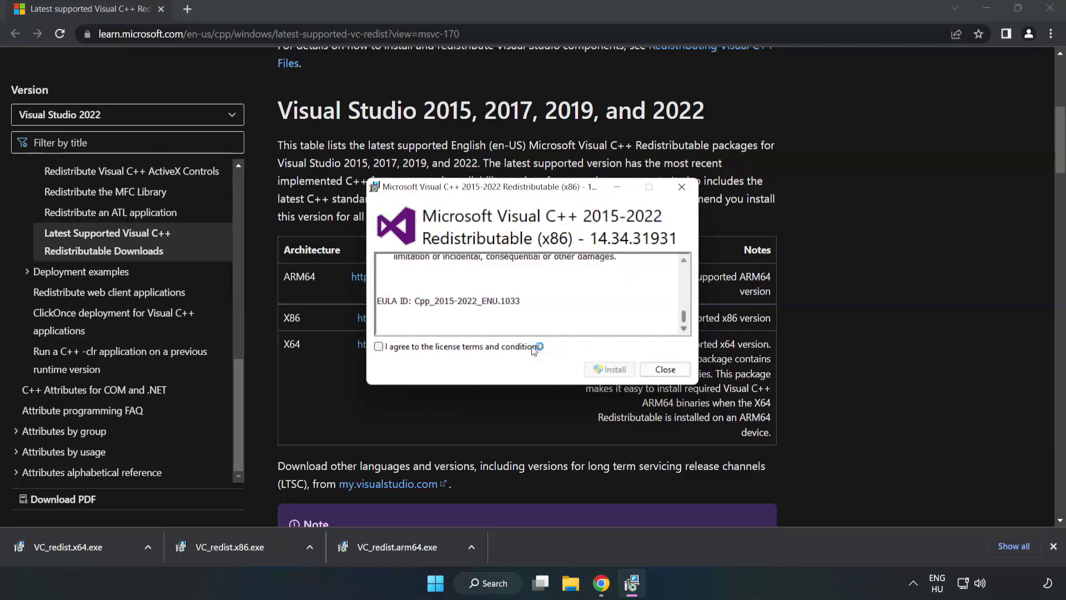
{"action": "left_click", "coordinate": [378, 348]}
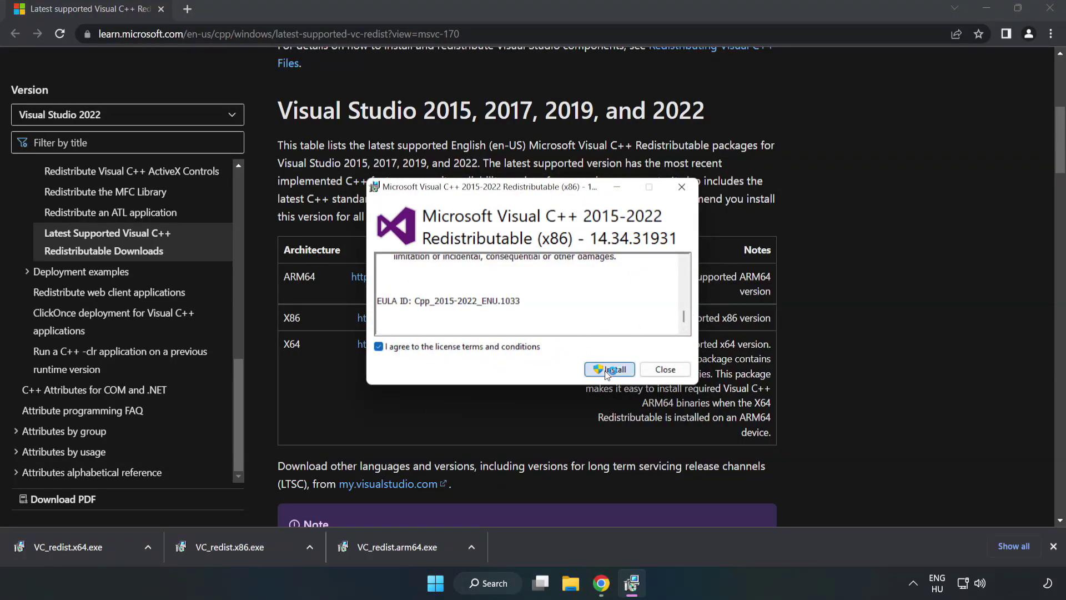
{"action": "left_click", "coordinate": [605, 371]}
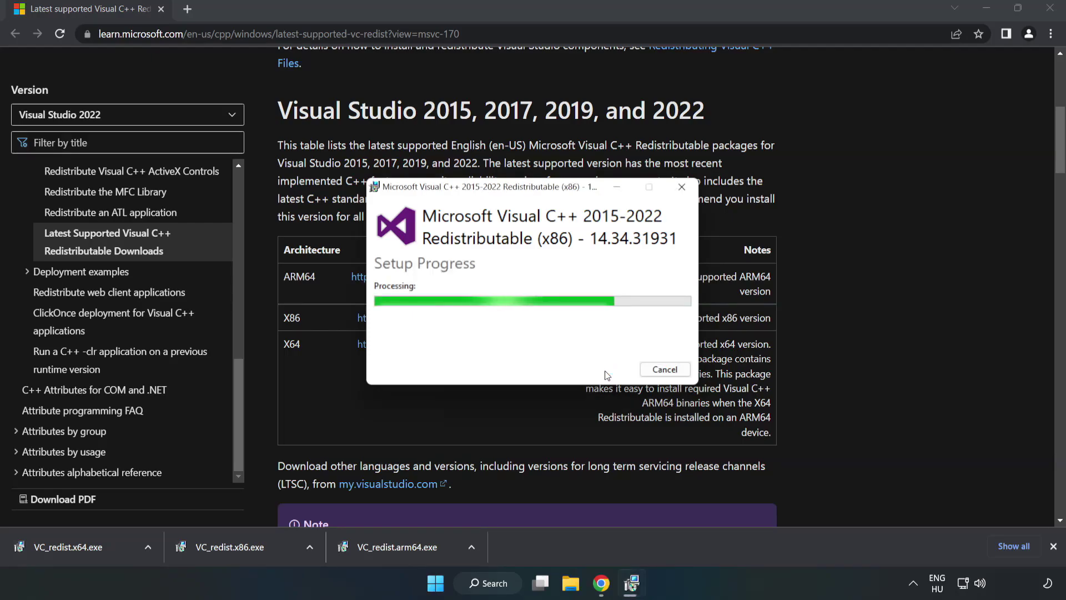
{"action": "left_click", "coordinate": [661, 370]}
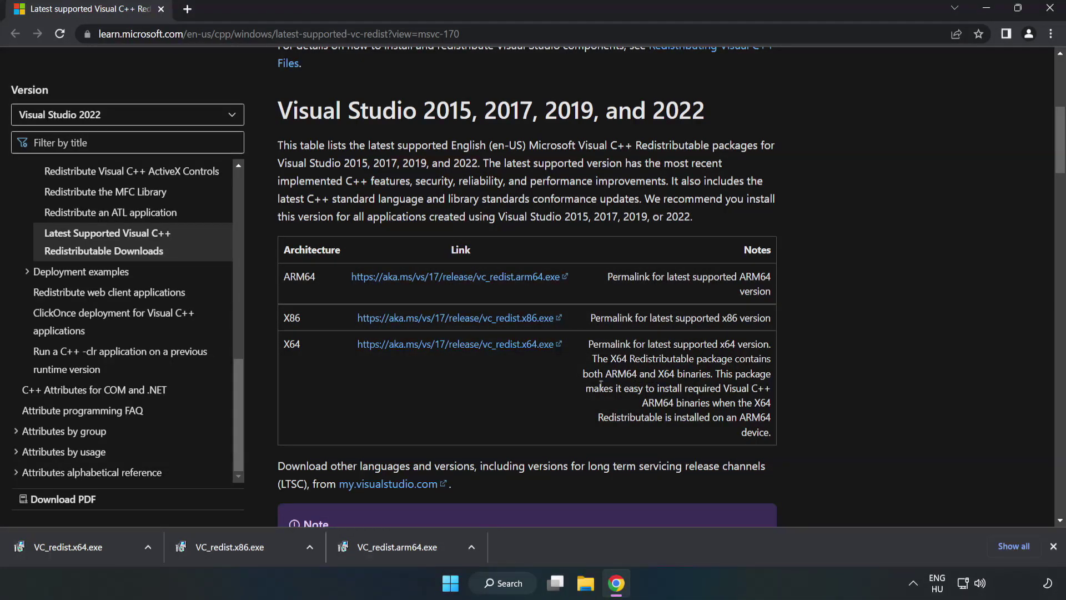
- Install the Visual C++ 2015-2022 x64 redistributable (14.34.31931), then close Chrome
{"action": "left_click", "coordinate": [58, 545]}
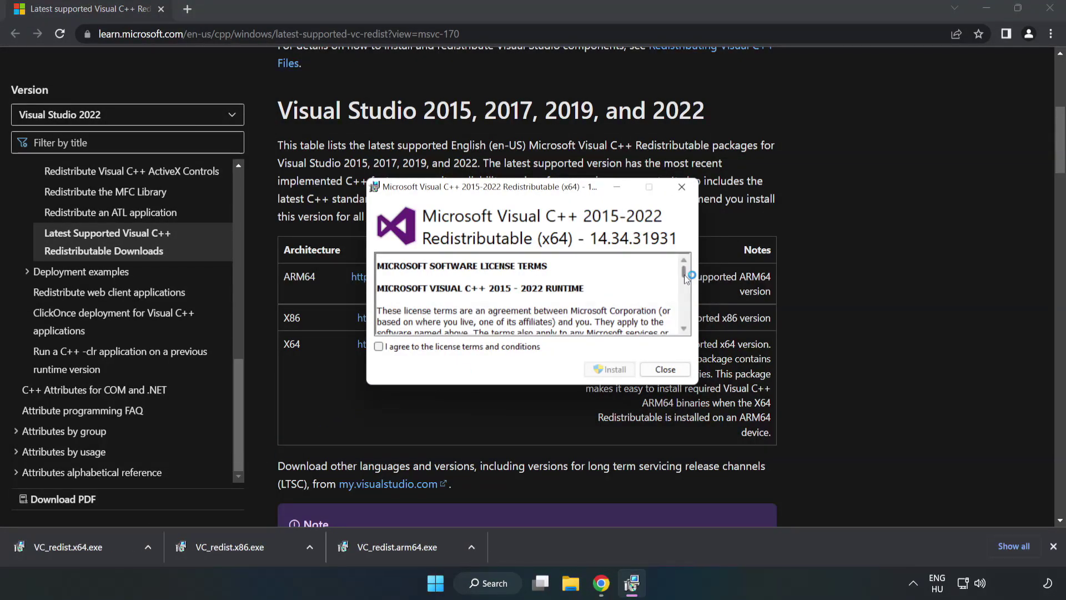
{"action": "left_click_drag", "start_coordinate": [684, 274], "coordinate": [685, 322]}
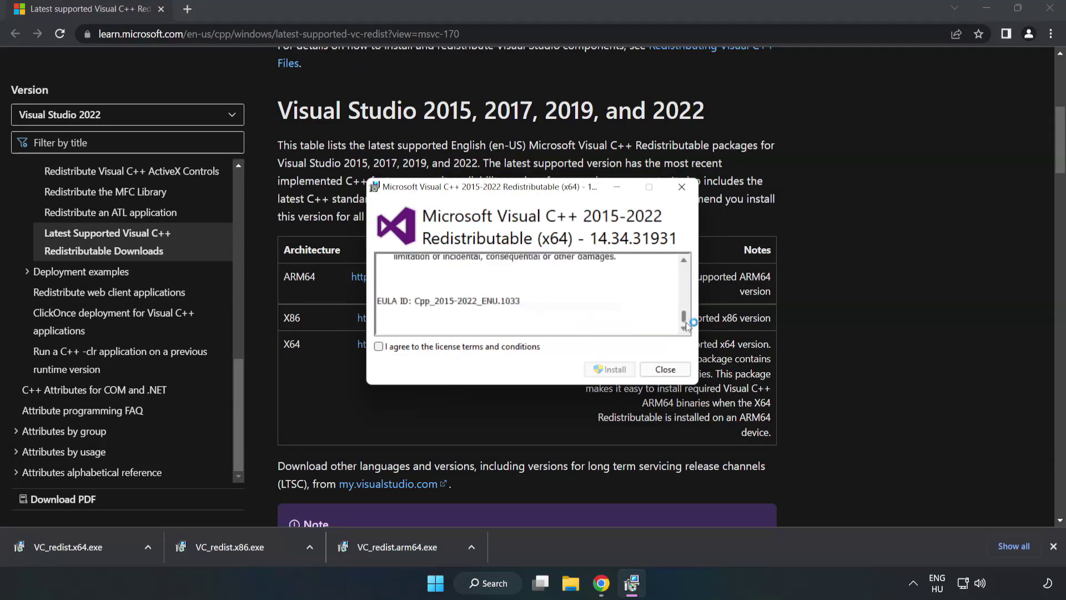
{"action": "left_click", "coordinate": [379, 346]}
{"action": "left_click", "coordinate": [605, 369]}
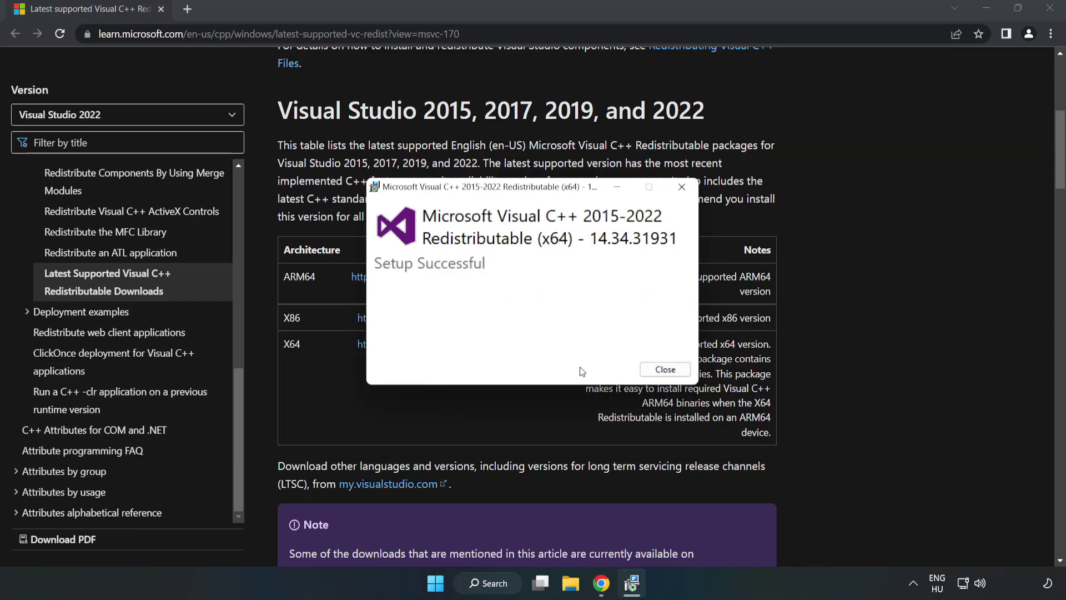
{"action": "left_click", "coordinate": [665, 369]}
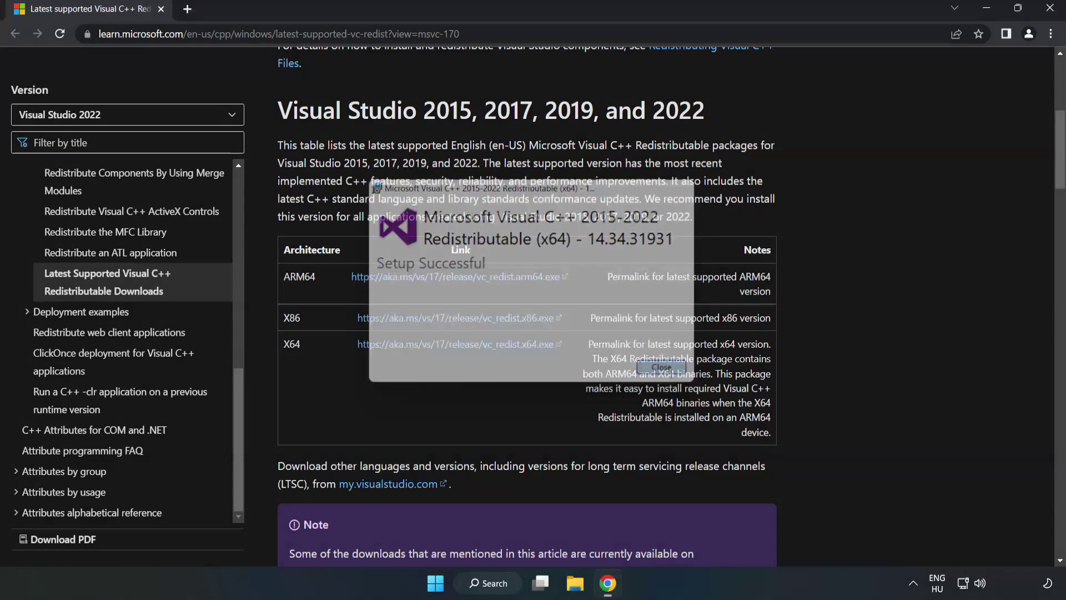
{"action": "left_click", "coordinate": [1051, 15]}
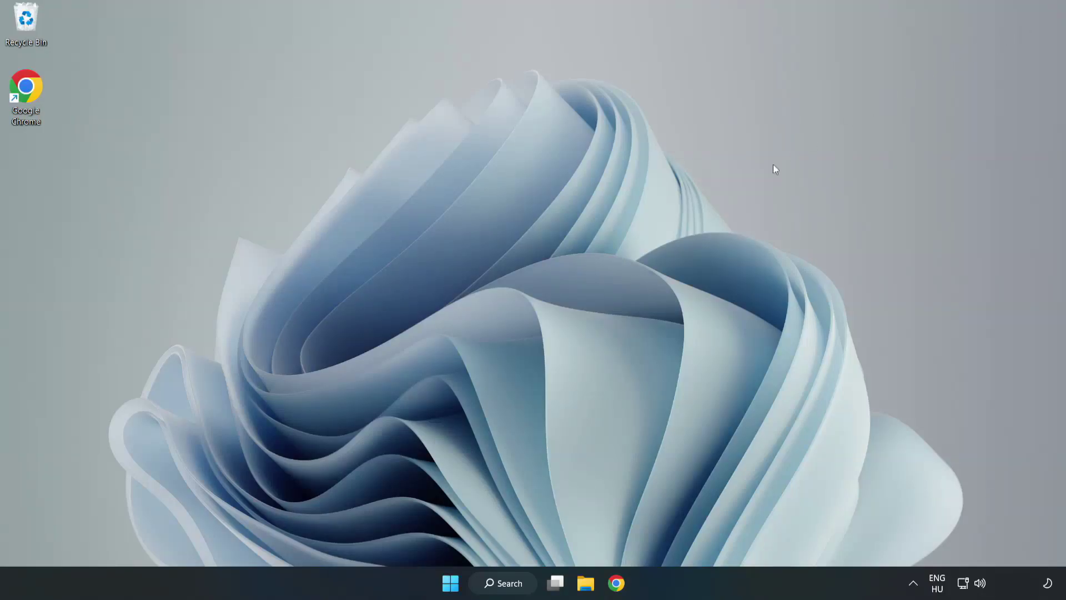
- Search for cmd and run Command Prompt as administrator
{"action": "left_click", "coordinate": [516, 583]}
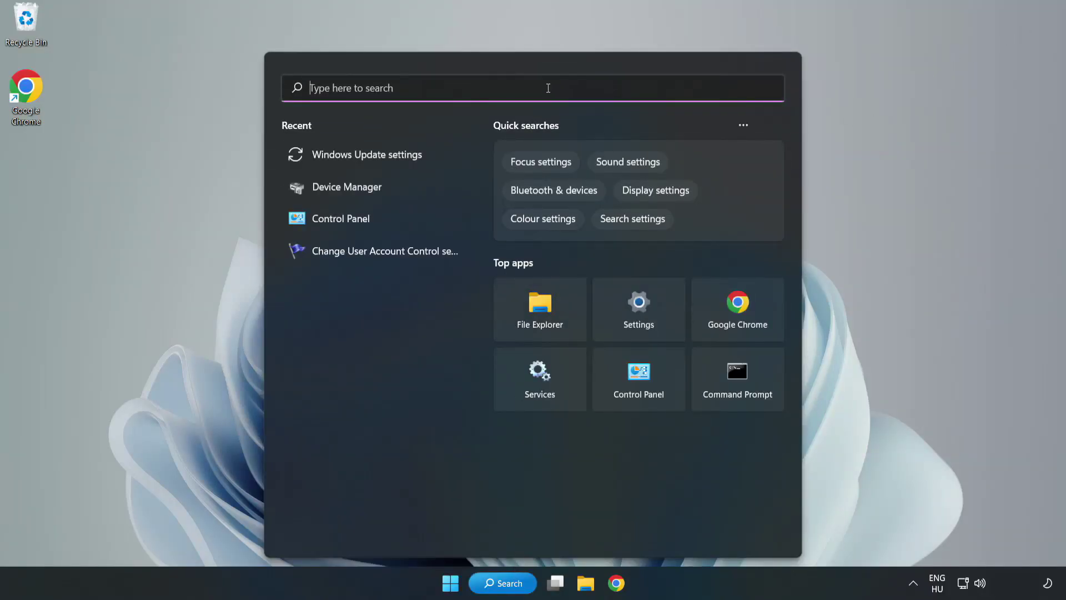
{"action": "type", "text": "cmd"}
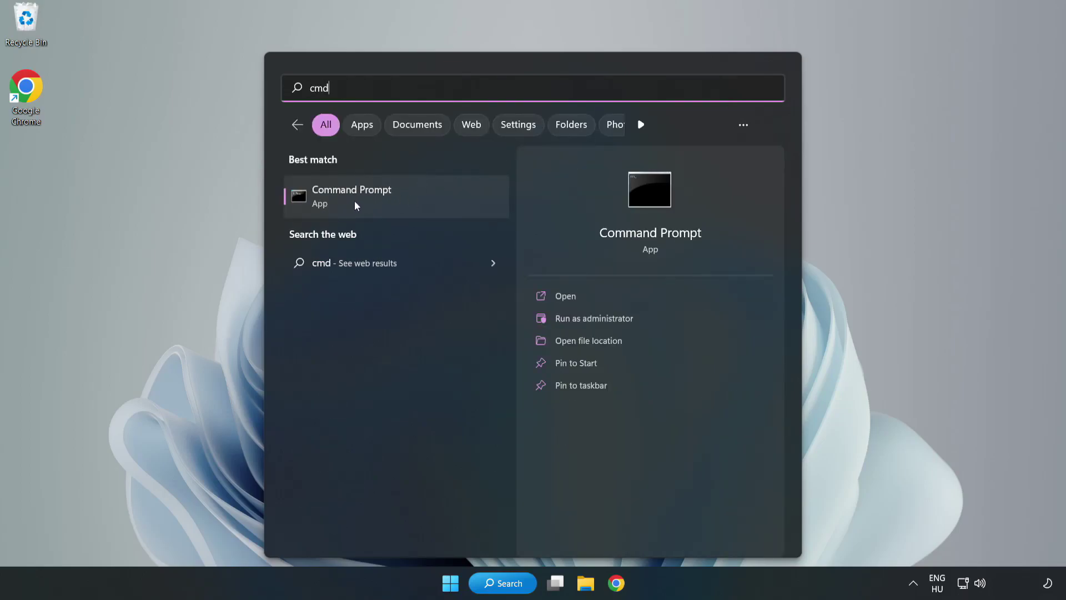
{"action": "right_click", "coordinate": [420, 202]}
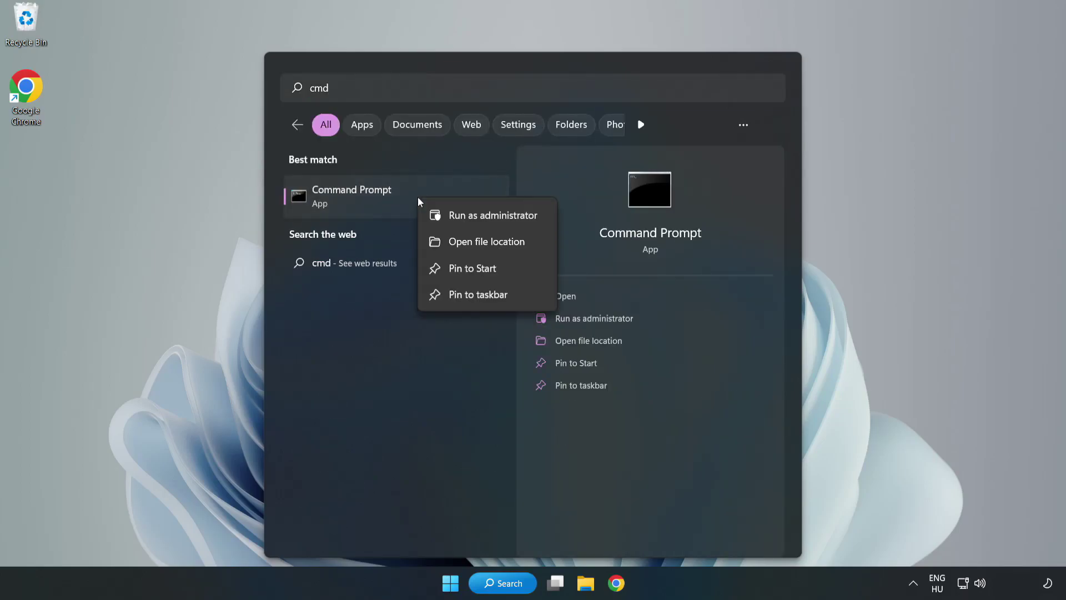
{"action": "left_click", "coordinate": [461, 216]}
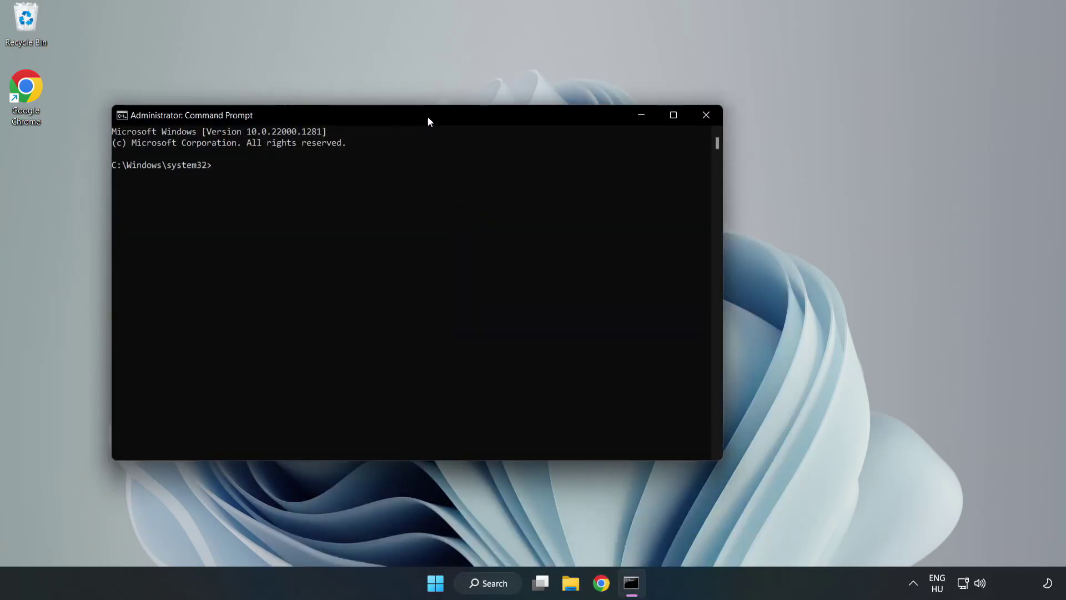
- Run sfc /scannow, which completes verification at 100% with no integrity violations
{"action": "left_click_drag", "start_coordinate": [427, 118], "coordinate": [542, 122]}
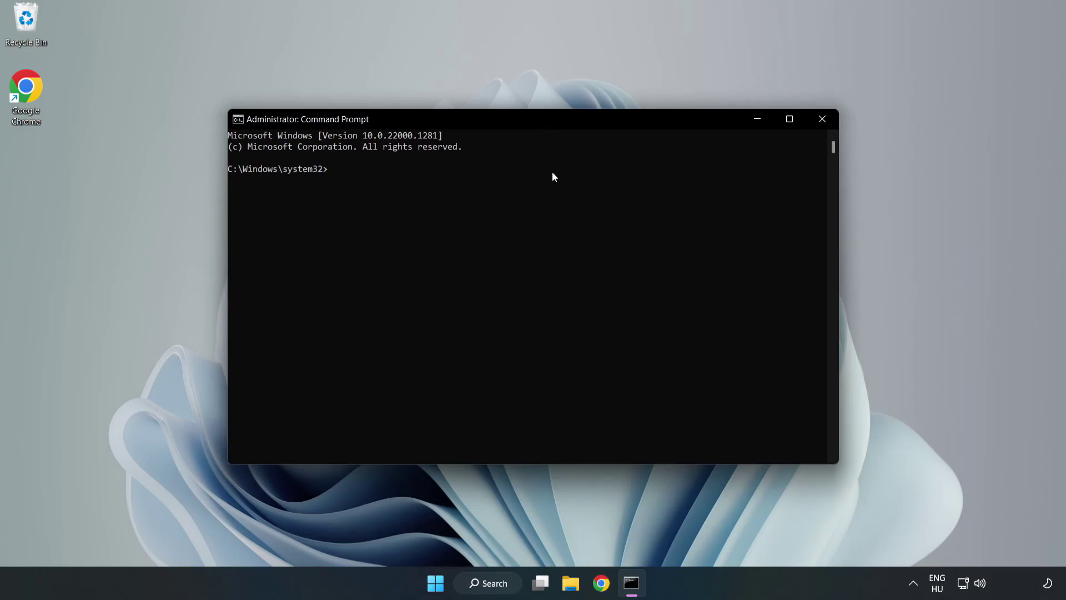
{"action": "type", "text": "sfc "}
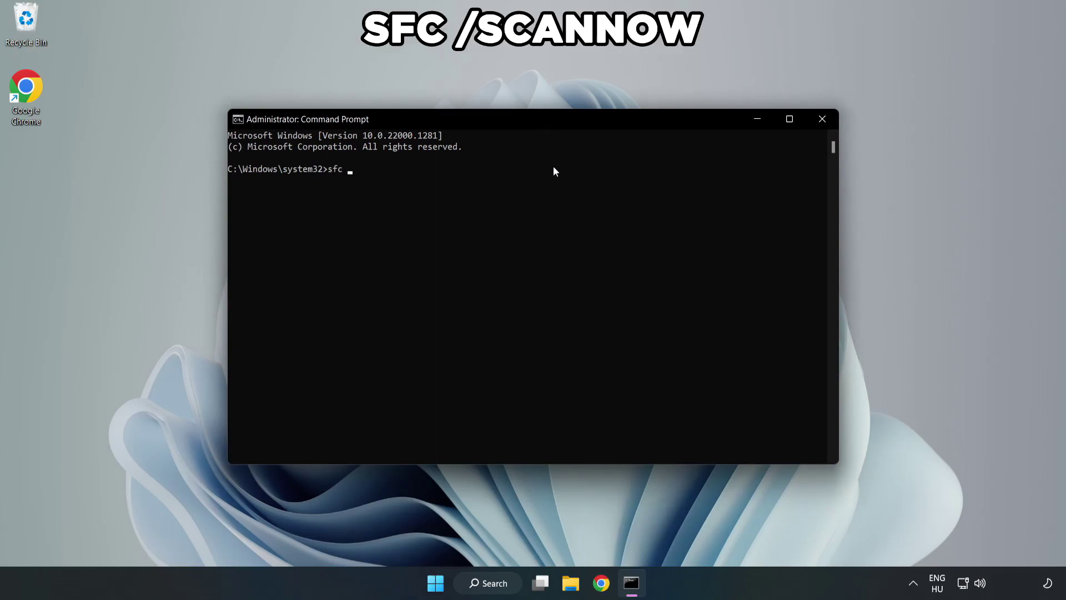
{"action": "type", "text": "/scannow"}
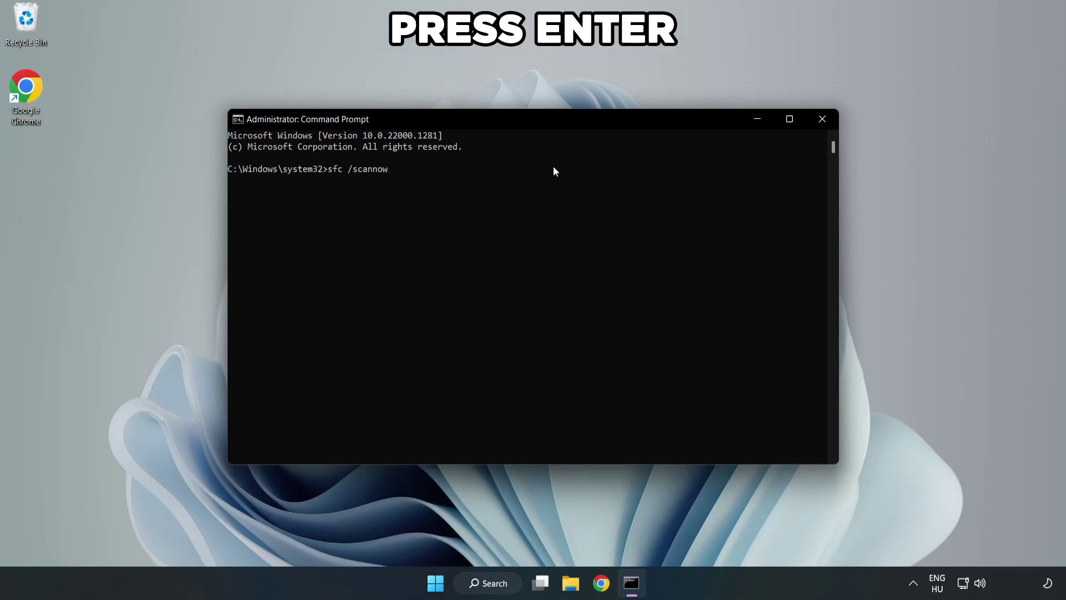
{"action": "key", "text": "Return"}
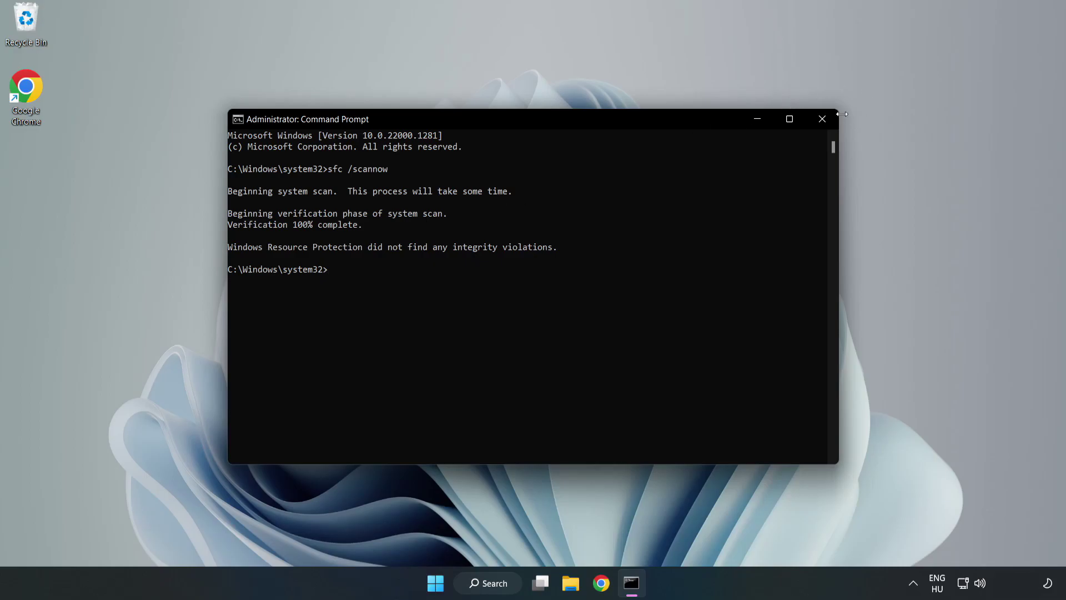
- Close Command Prompt and show the Start menu power options (Sleep, Shut down, Restart)
{"action": "left_click", "coordinate": [820, 125]}
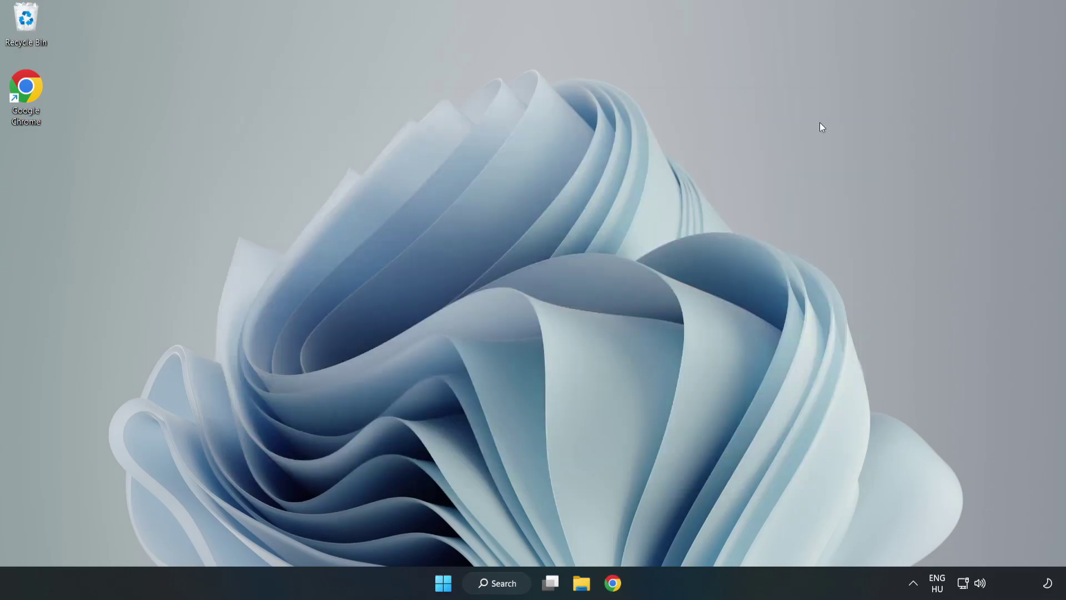
{"action": "left_click", "coordinate": [451, 582]}
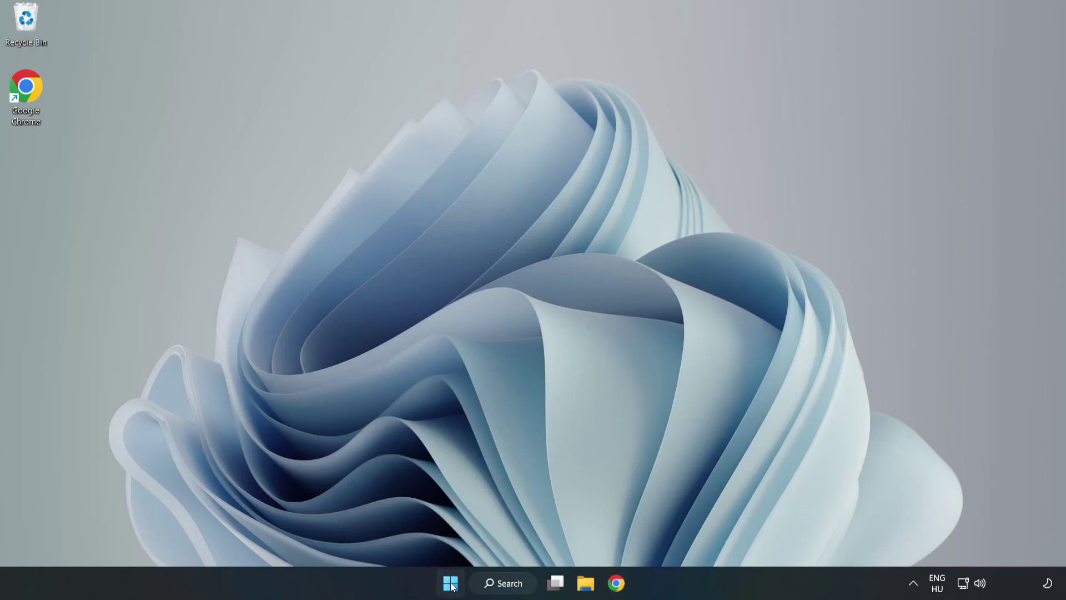
{"action": "left_click", "coordinate": [711, 535]}
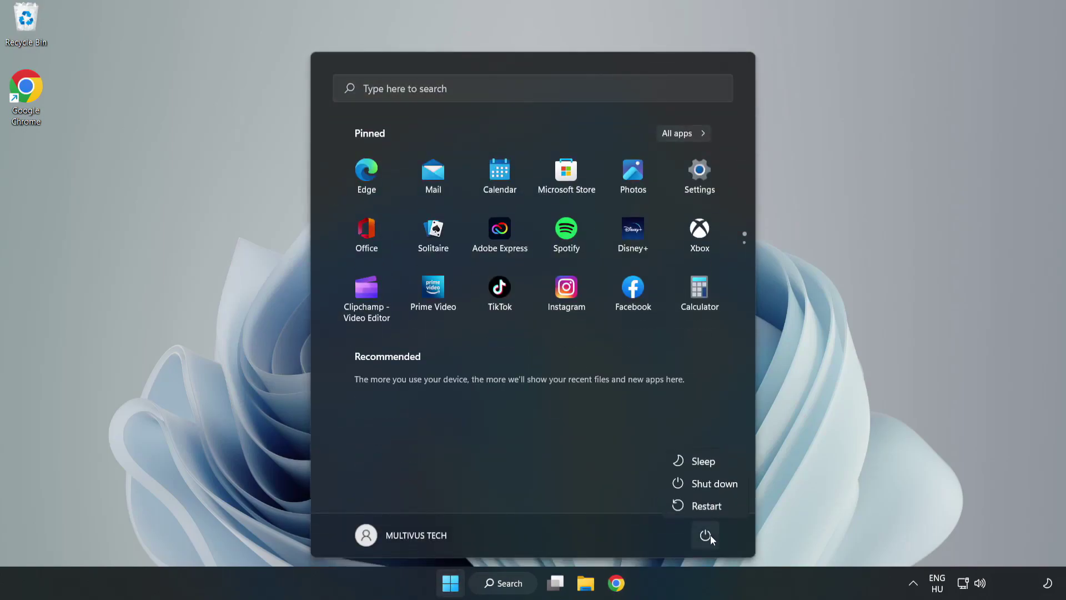